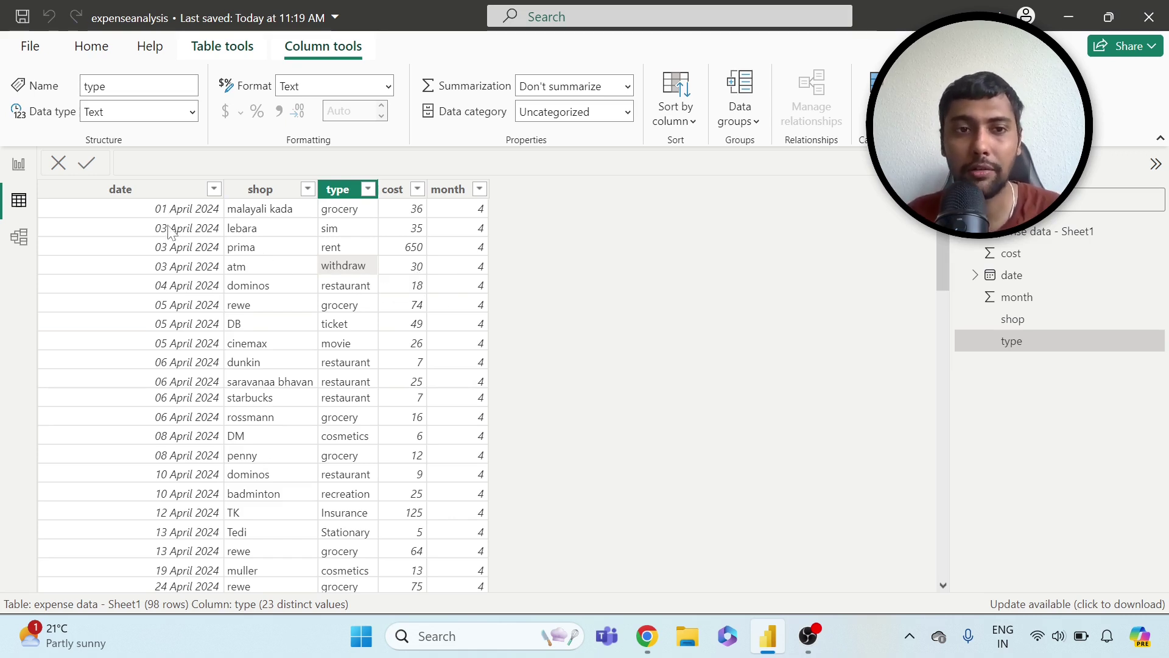
Inspect the data types of the date and month columns in the expense data.
{"action": "scroll", "coordinate": [177, 262], "scroll_direction": "down", "scroll_amount": 8}
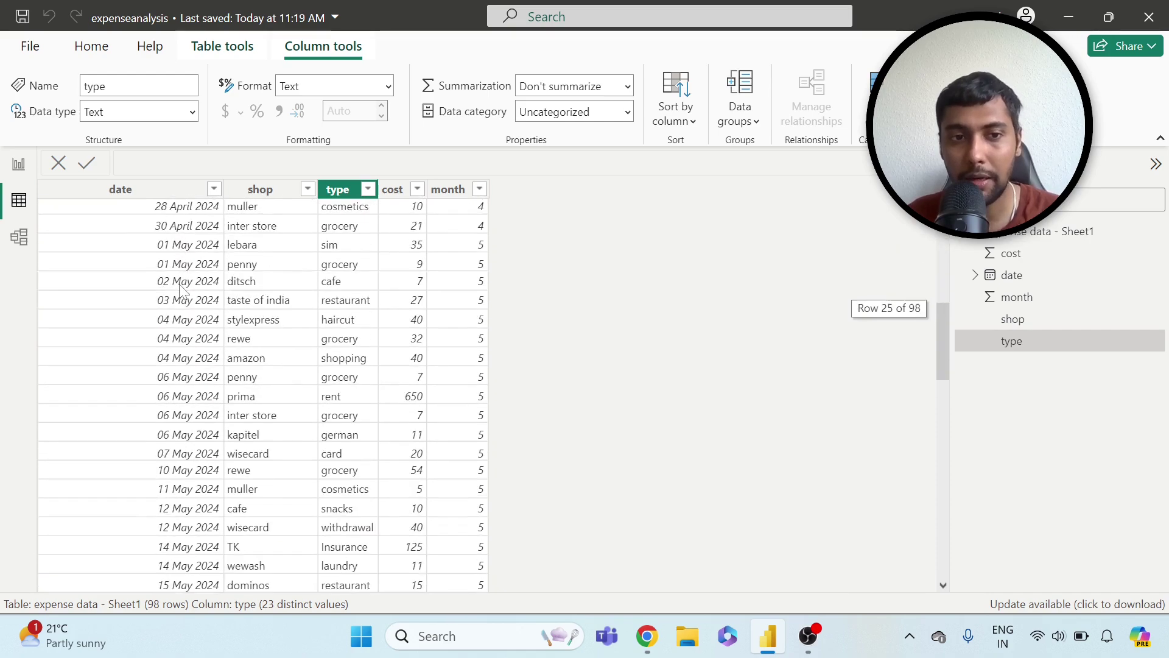
{"action": "scroll", "coordinate": [180, 291], "scroll_direction": "down", "scroll_amount": 18}
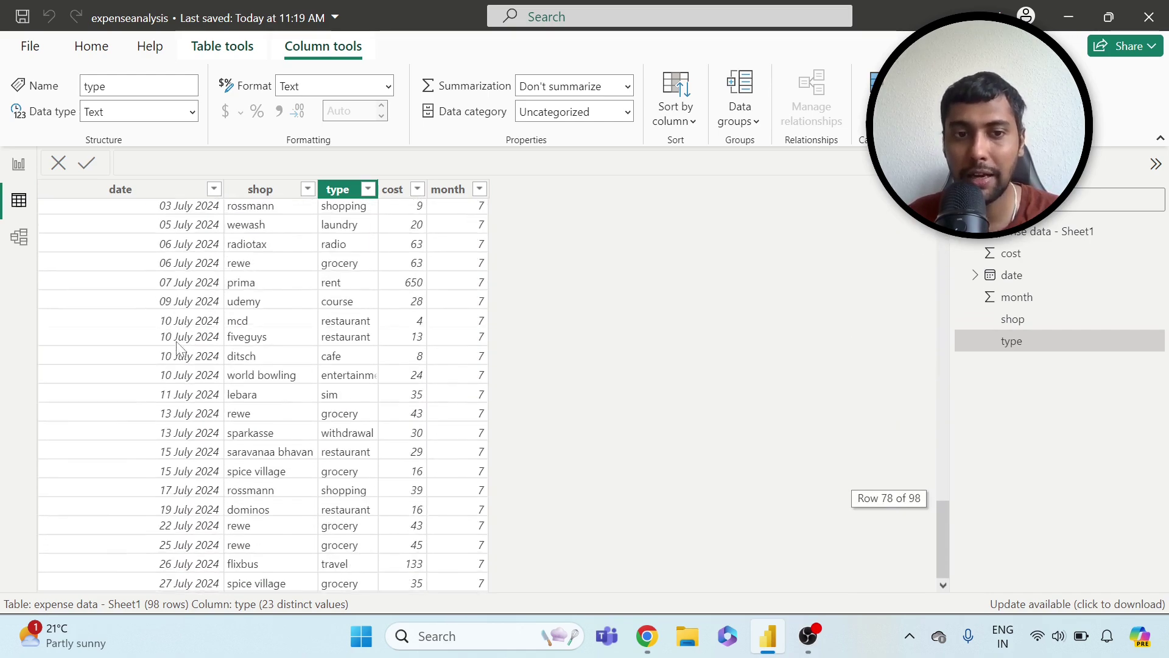
{"action": "scroll", "coordinate": [177, 347], "scroll_direction": "up", "scroll_amount": 20}
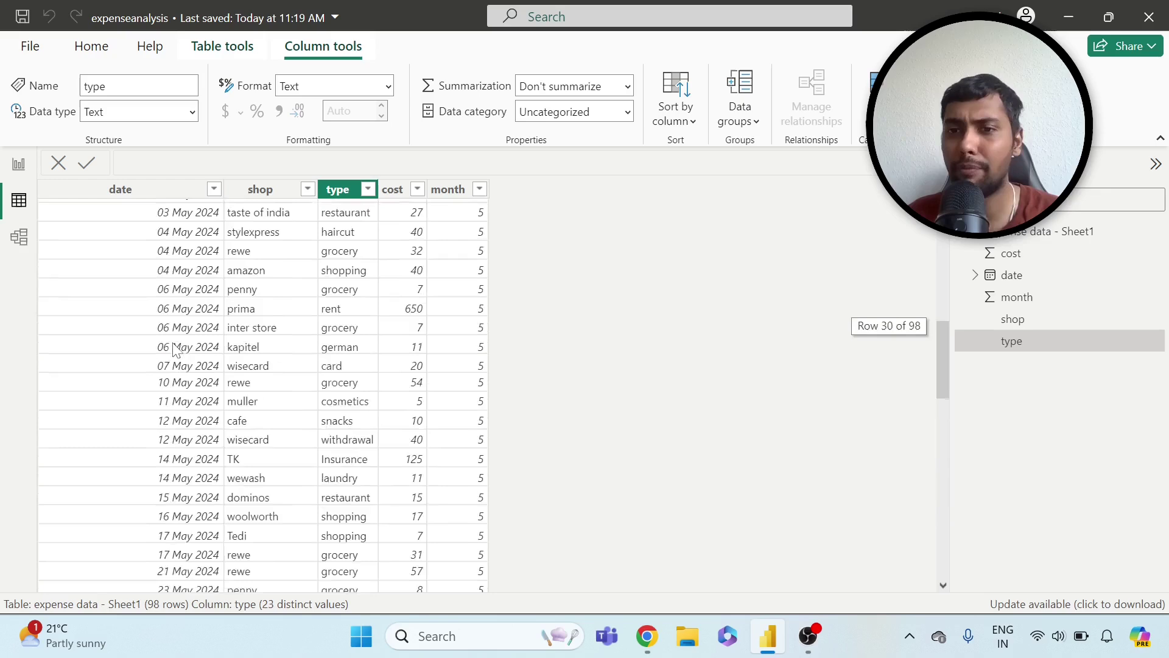
{"action": "scroll", "coordinate": [174, 343], "scroll_direction": "up", "scroll_amount": 5}
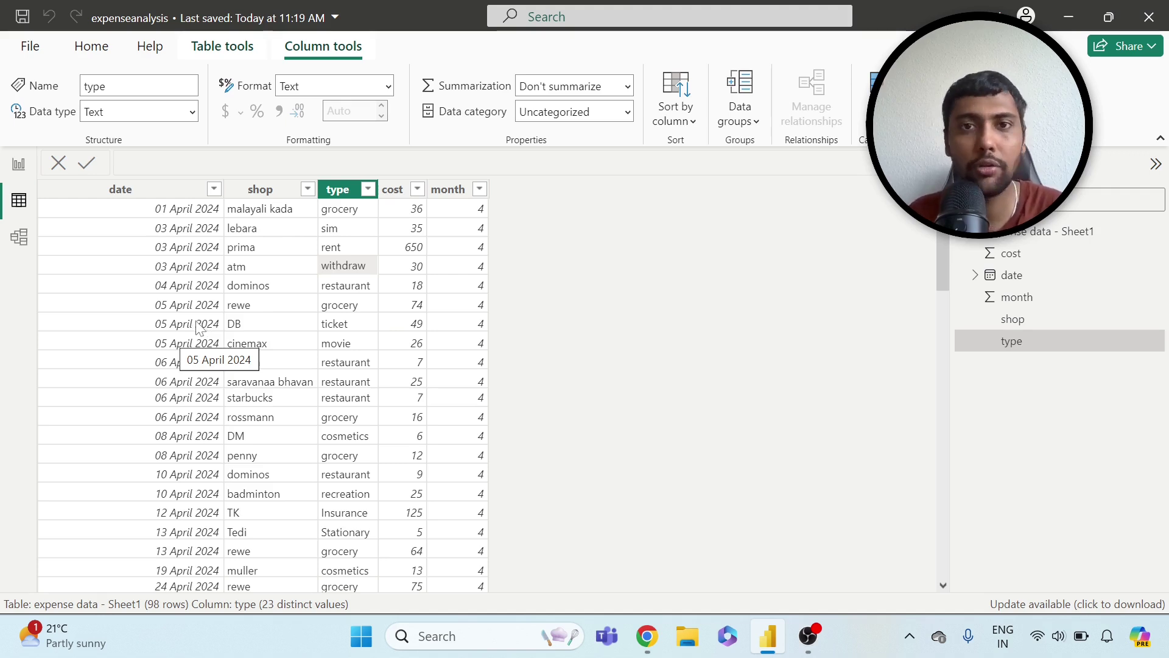
{"action": "left_click", "coordinate": [151, 192]}
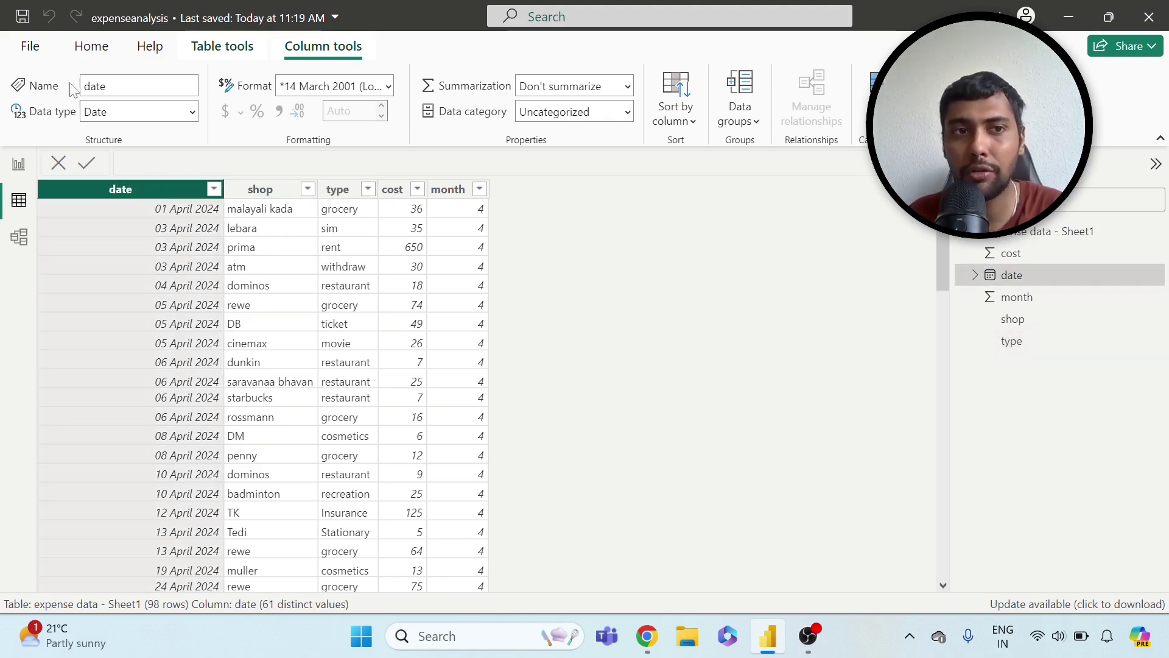
{"action": "left_click", "coordinate": [188, 111]}
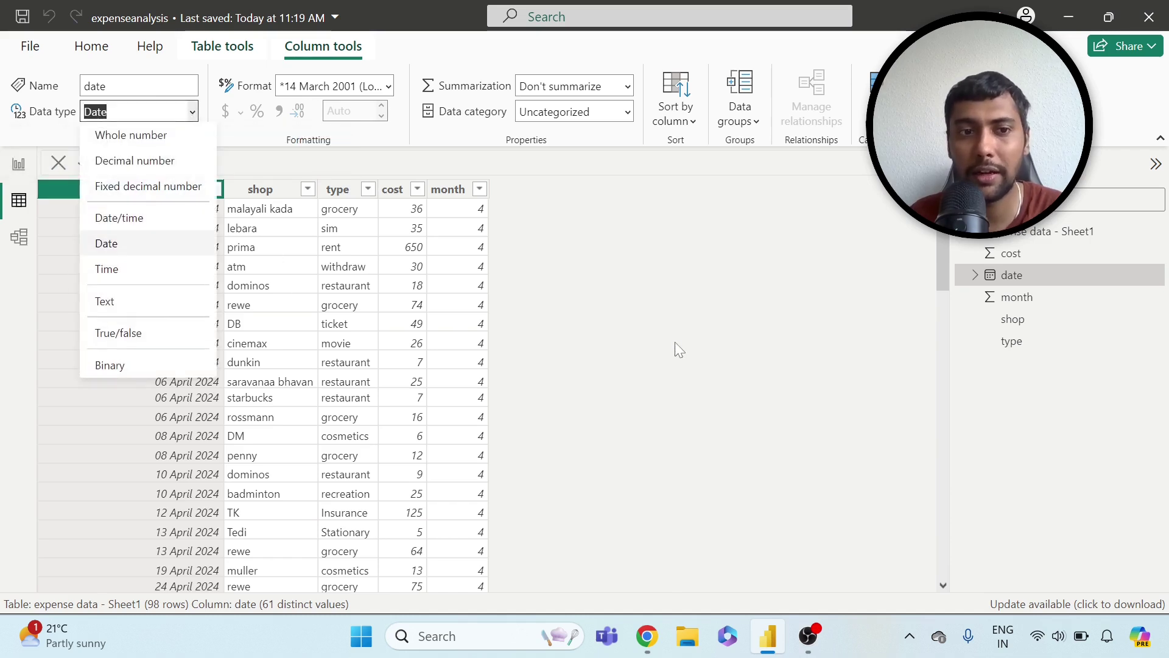
{"action": "left_click", "coordinate": [445, 341]}
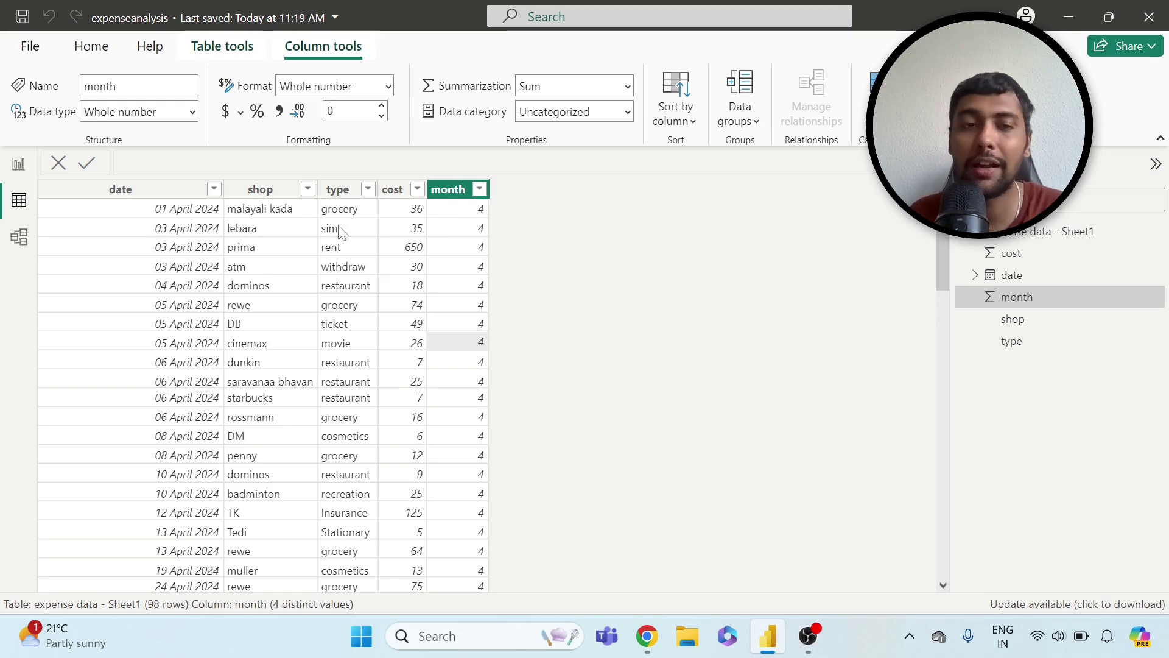
{"action": "scroll", "coordinate": [467, 375], "scroll_direction": "down", "scroll_amount": 20}
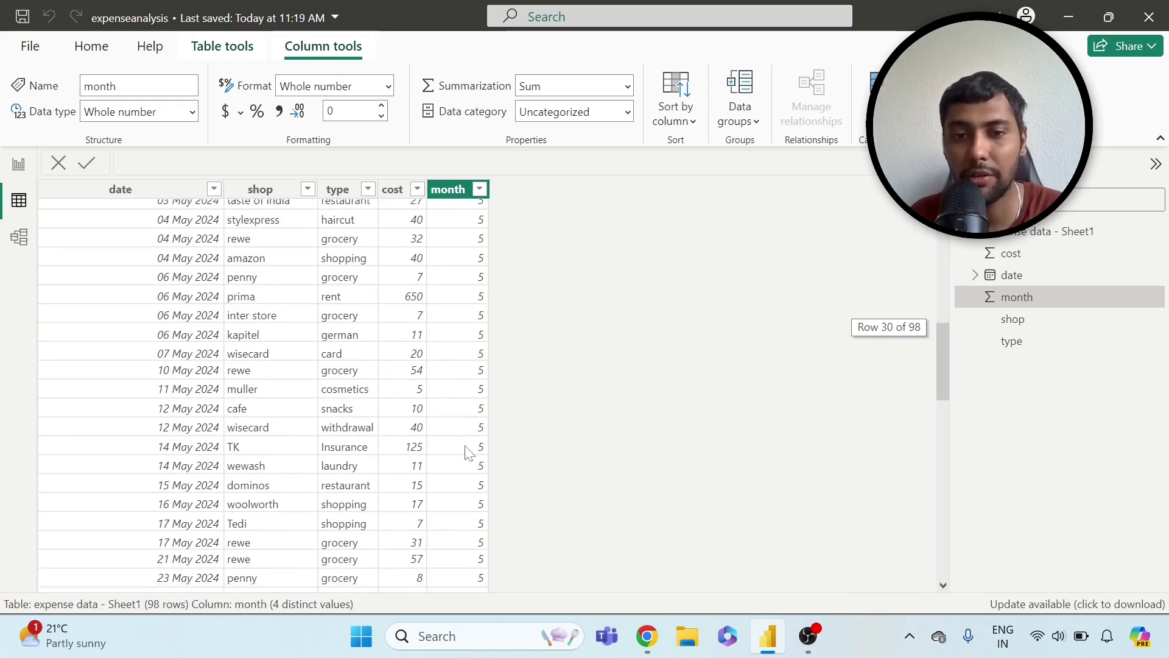
{"action": "scroll", "coordinate": [454, 448], "scroll_direction": "up", "scroll_amount": 20}
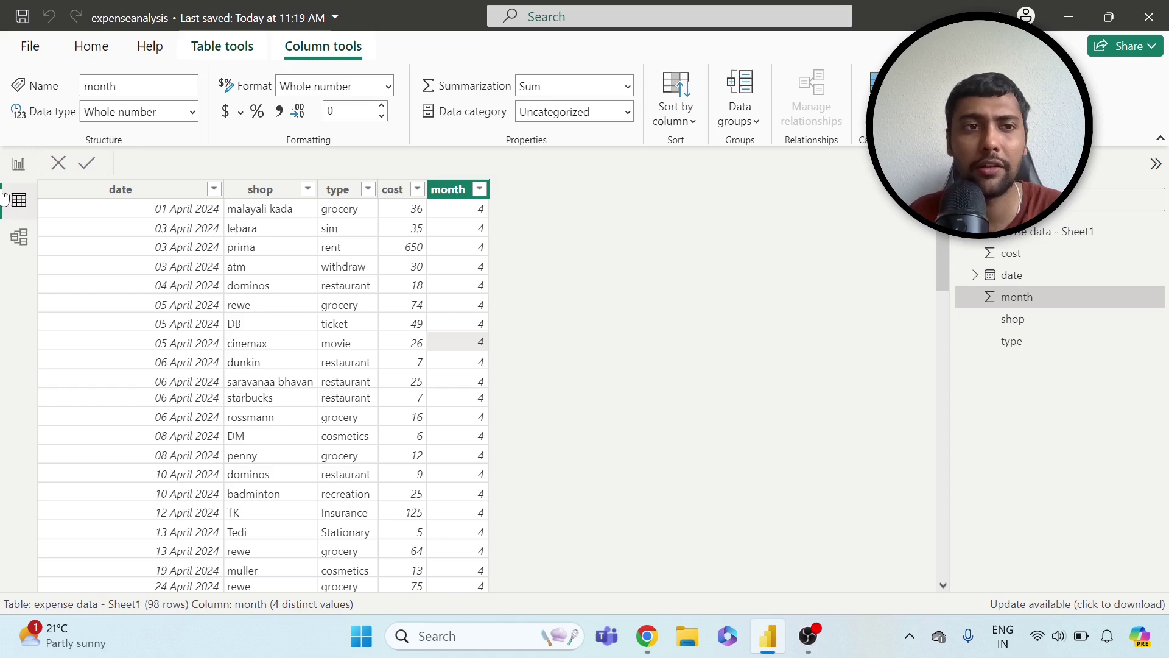
Add a widened table of unsummarized month with Sum of cost to the report page.
{"action": "left_click", "coordinate": [18, 163]}
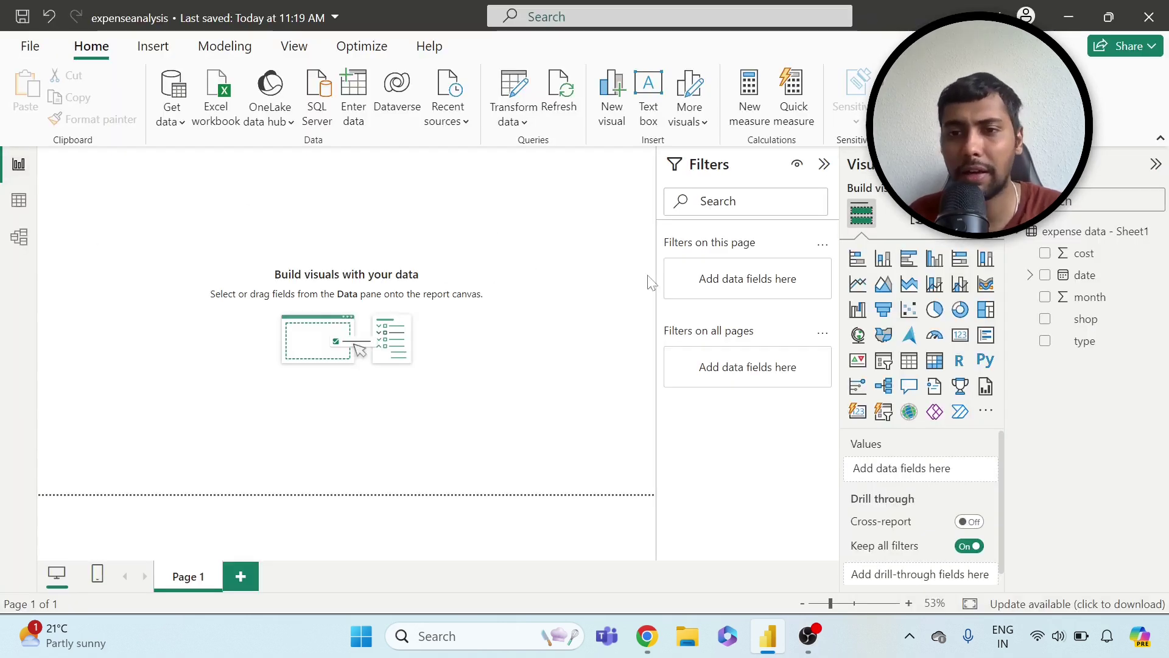
{"action": "left_click", "coordinate": [909, 361]}
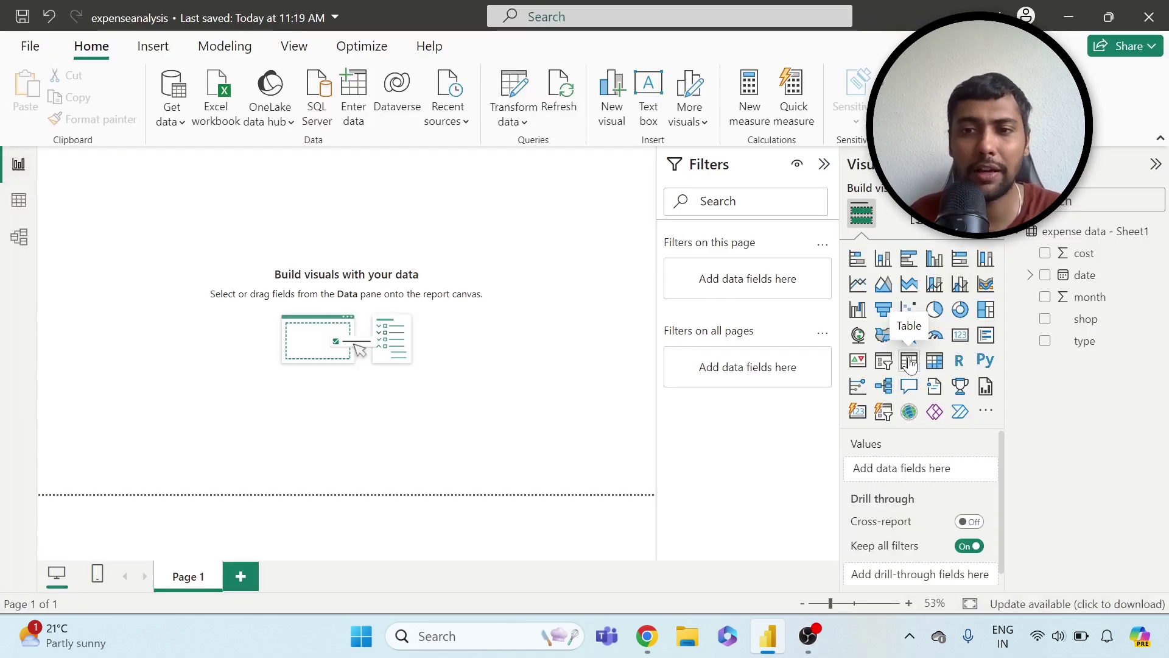
{"action": "left_click_drag", "start_coordinate": [139, 242], "coordinate": [201, 292]}
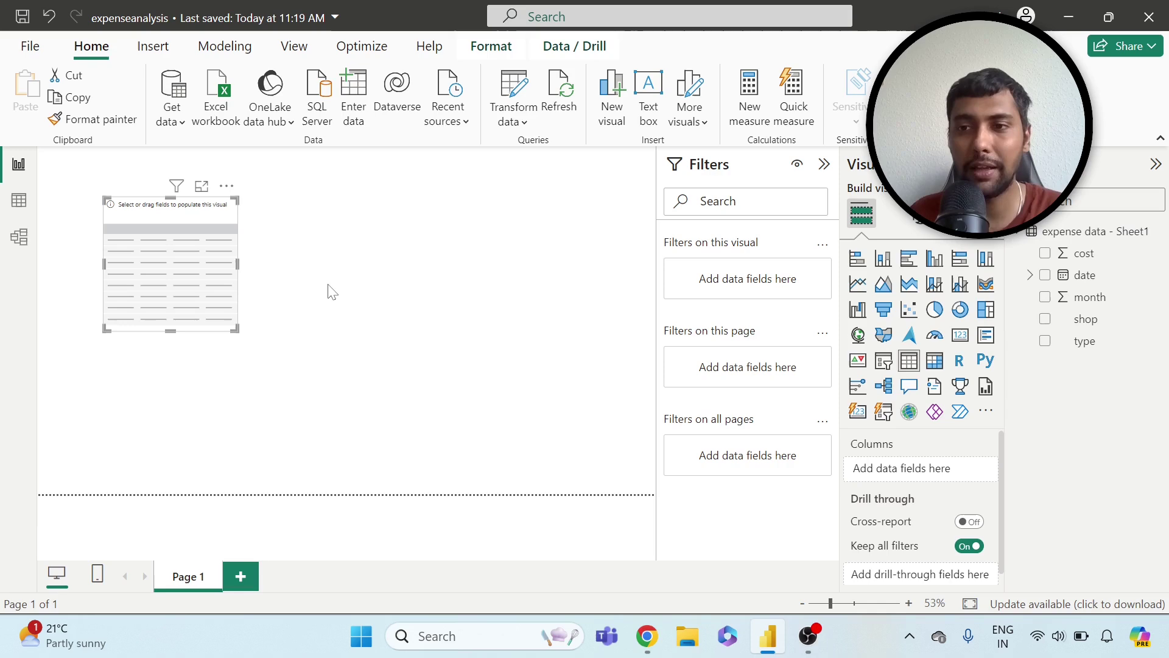
{"action": "left_click_drag", "start_coordinate": [1089, 299], "coordinate": [949, 469]}
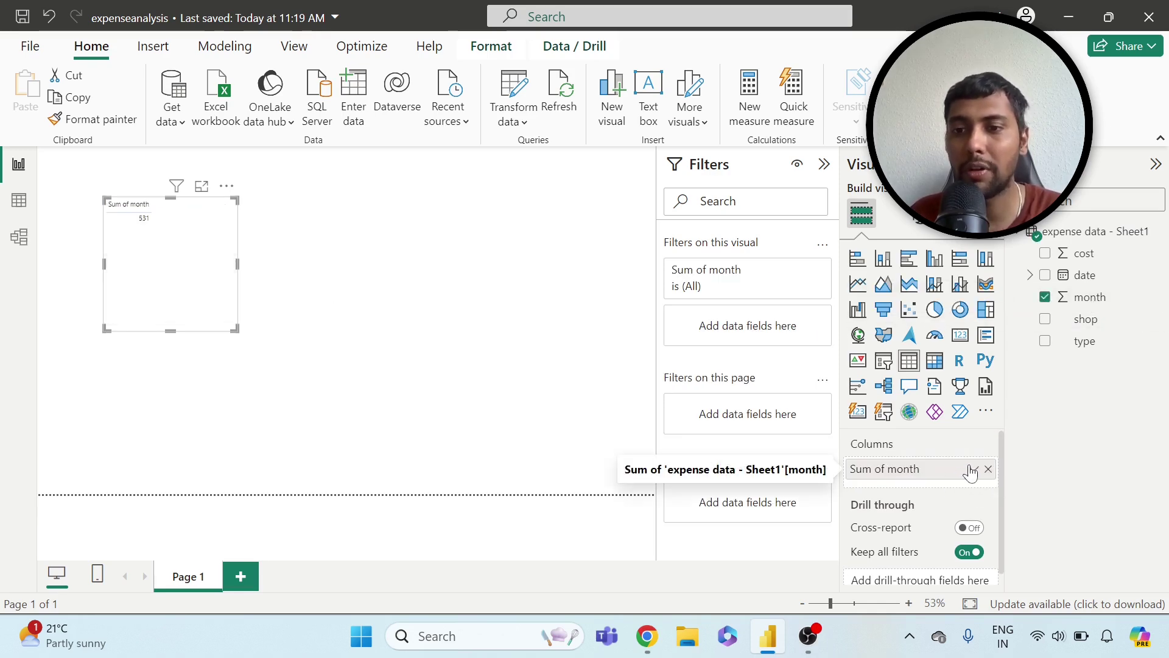
{"action": "left_click", "coordinate": [971, 469]}
{"action": "left_click", "coordinate": [1045, 224]}
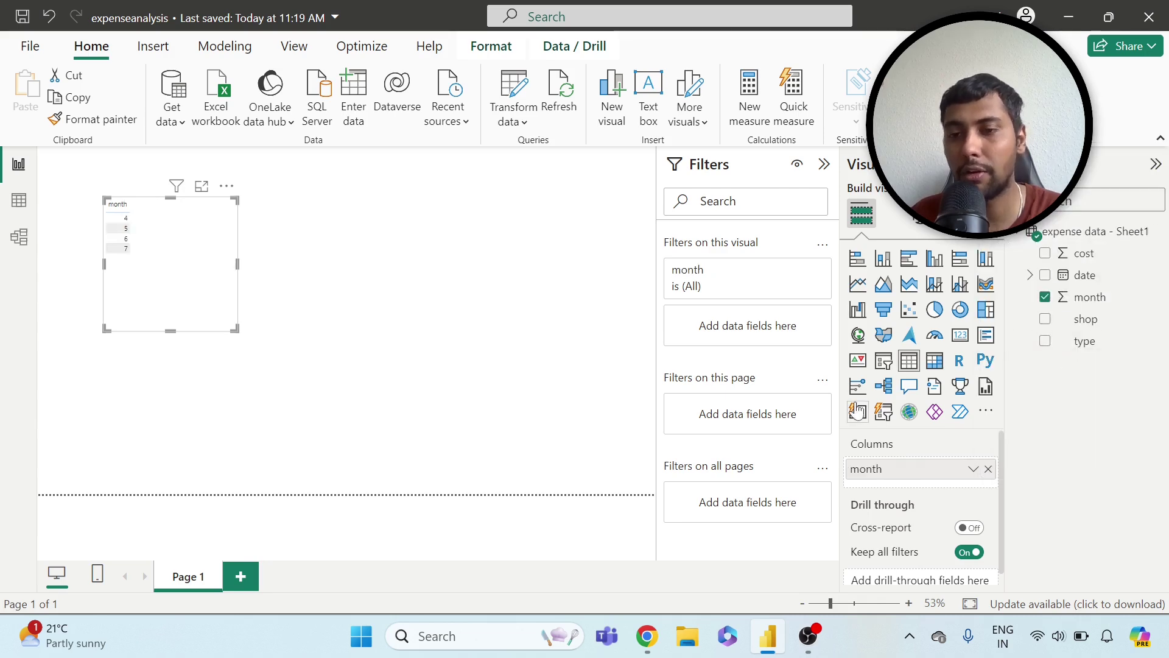
{"action": "left_click_drag", "start_coordinate": [1103, 255], "coordinate": [950, 490]}
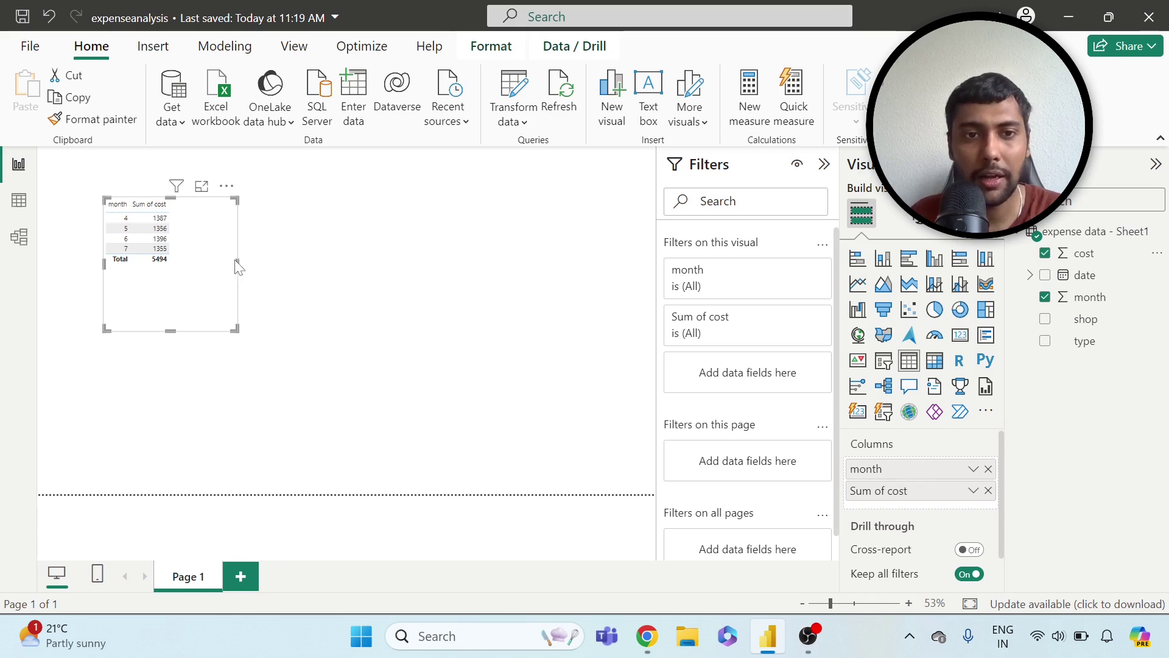
{"action": "left_click_drag", "start_coordinate": [237, 267], "coordinate": [283, 265]}
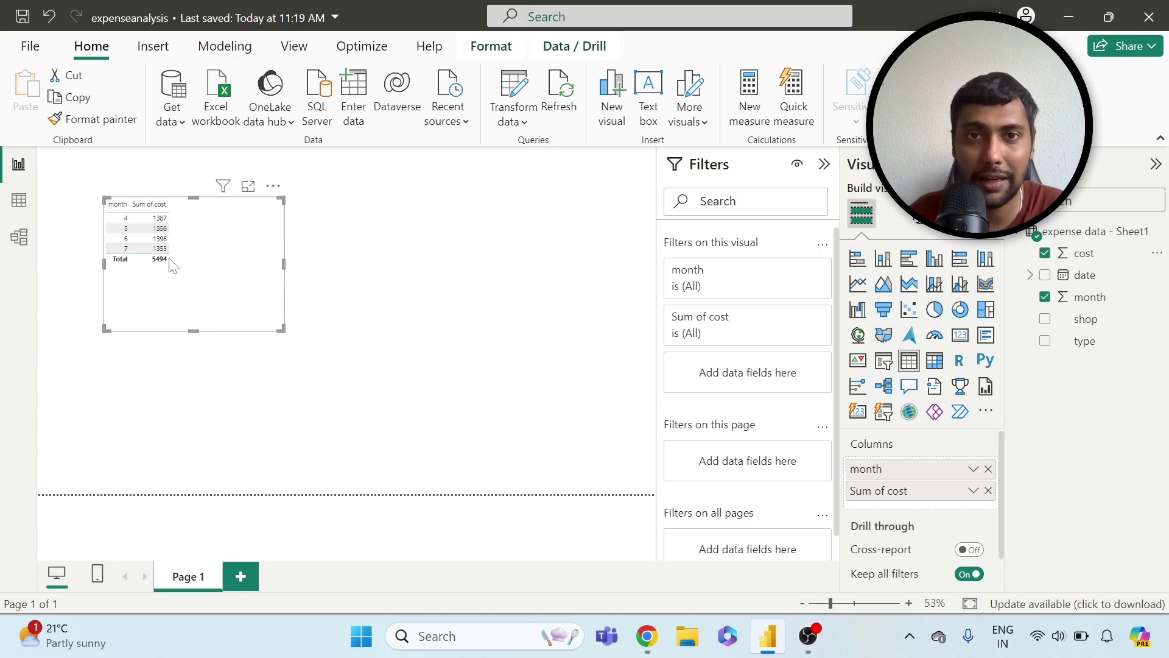
Add a second table showing type with Sum of cost.
{"action": "left_click", "coordinate": [471, 379]}
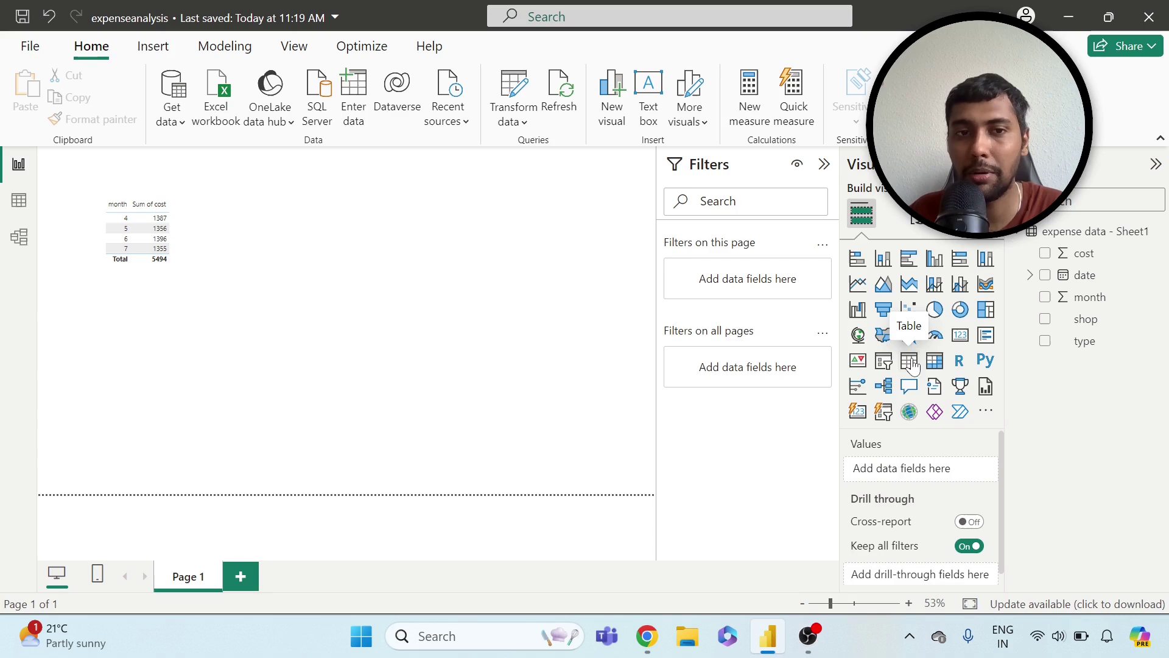
{"action": "left_click_drag", "start_coordinate": [912, 364], "coordinate": [419, 251]}
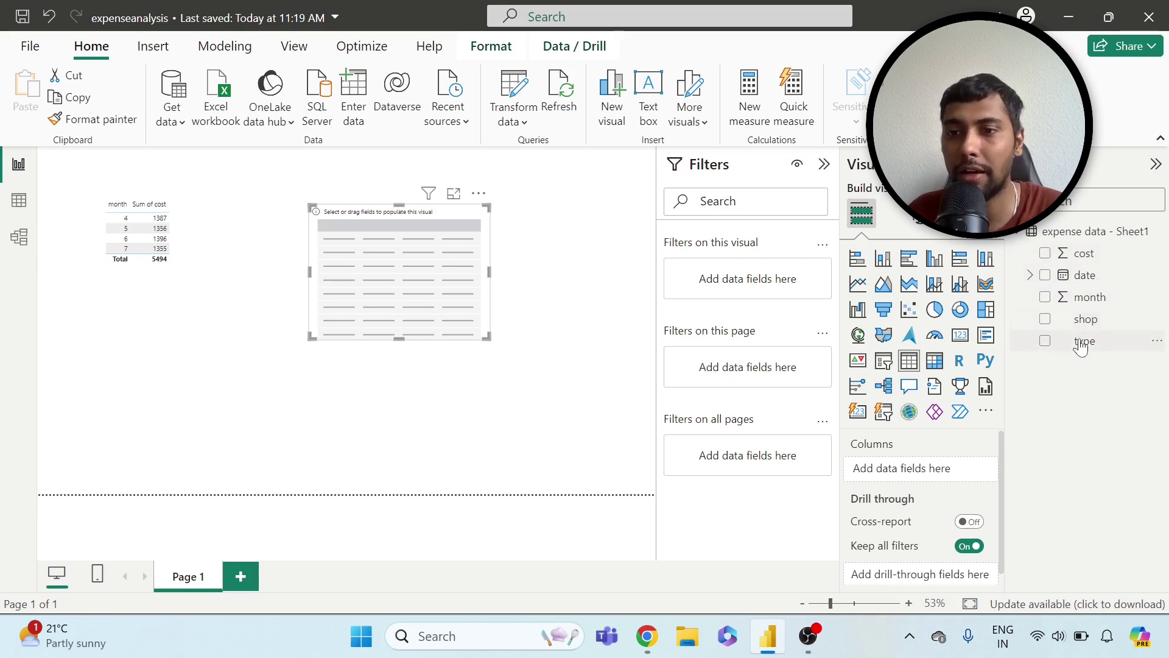
{"action": "left_click_drag", "start_coordinate": [1082, 343], "coordinate": [974, 464]}
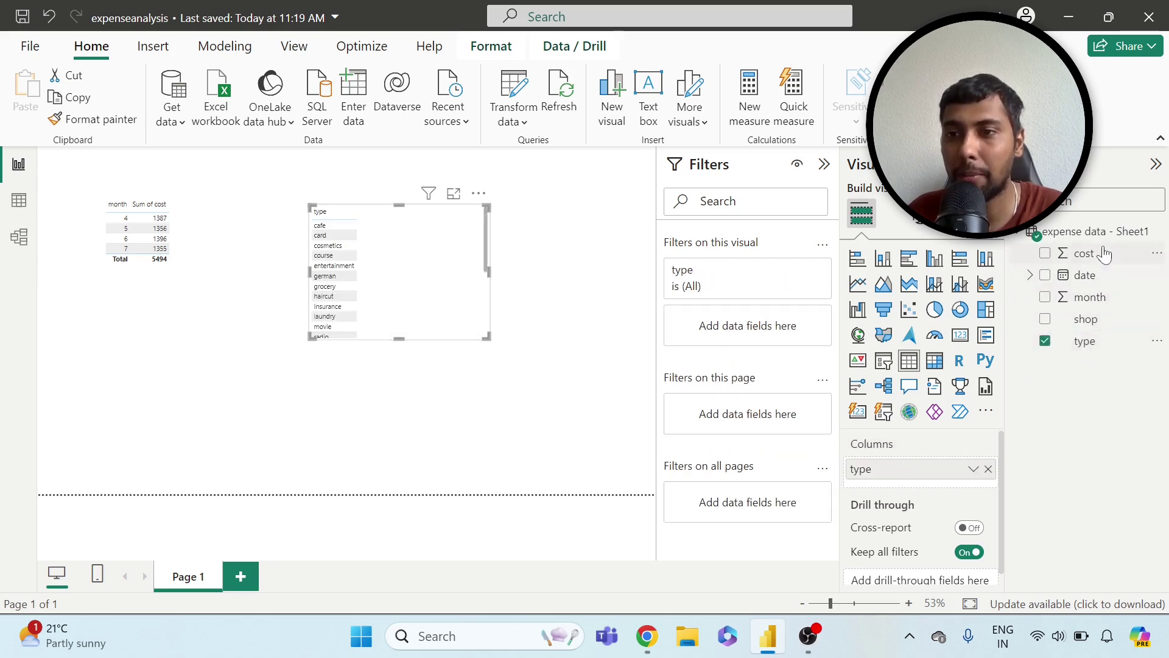
{"action": "left_click_drag", "start_coordinate": [1106, 253], "coordinate": [950, 490]}
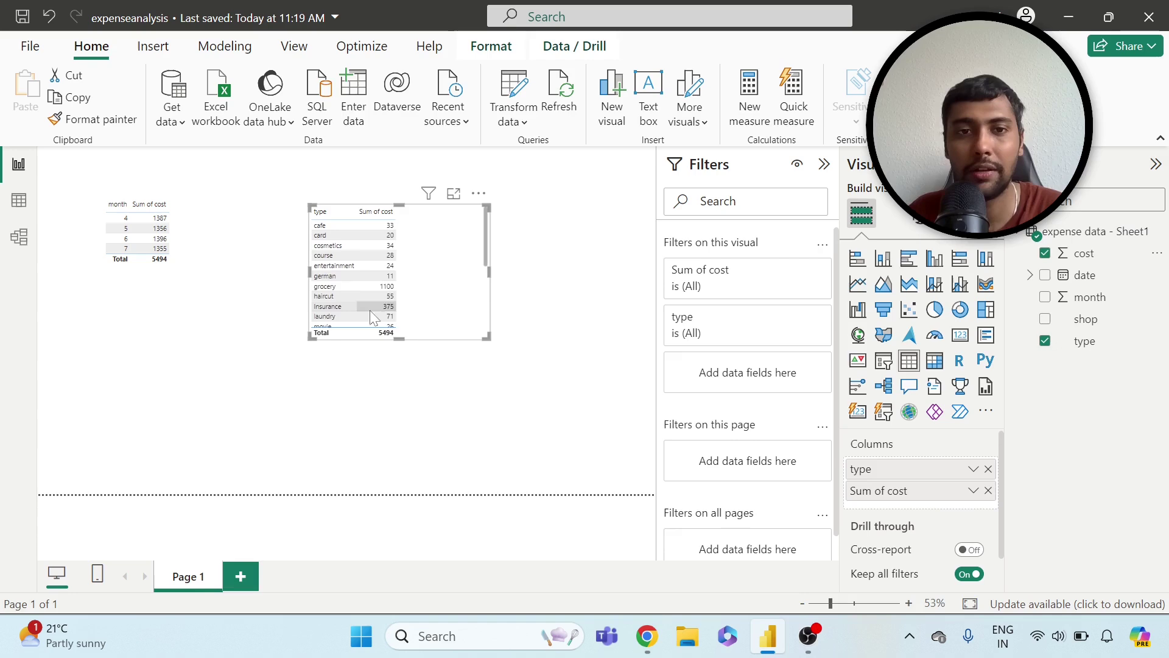
Sort the type table by Sum of cost descending, rent 2600 first, and enlarge it.
{"action": "left_click", "coordinate": [478, 193]}
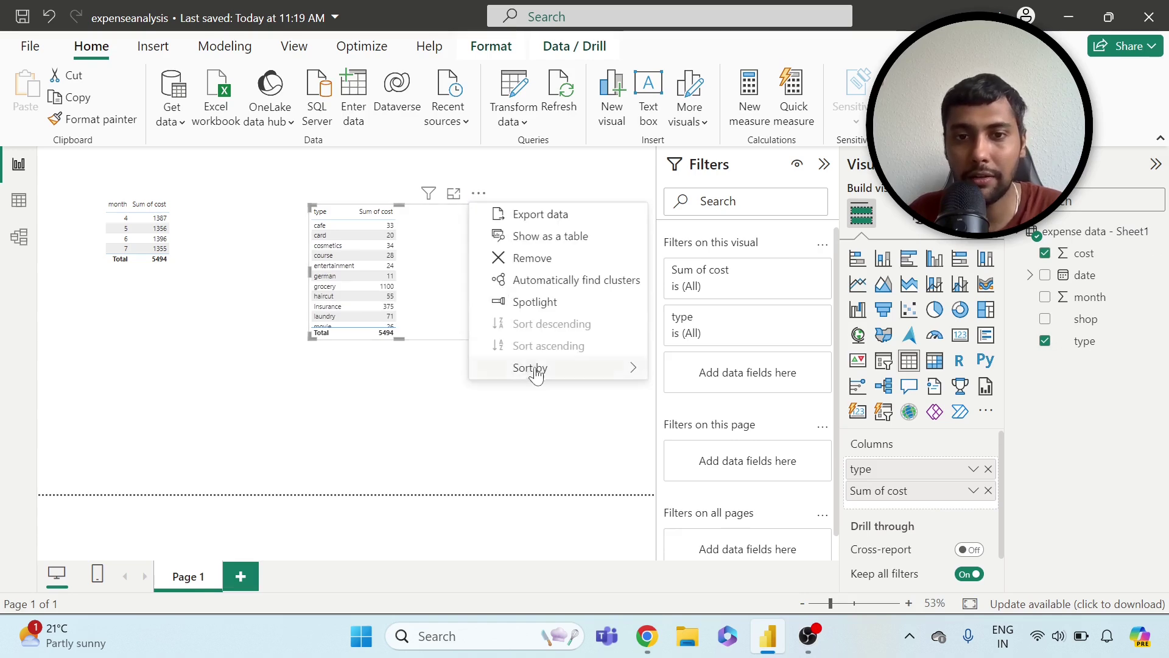
{"action": "mouse_move", "coordinate": [642, 376]}
{"action": "left_click", "coordinate": [700, 388]}
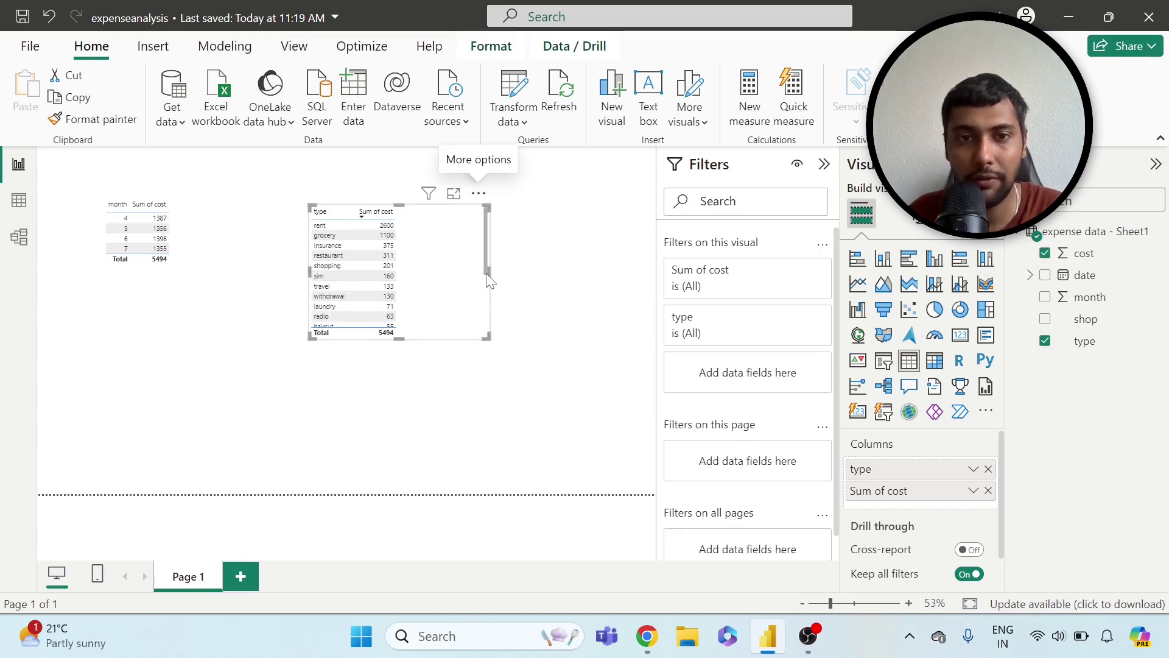
{"action": "left_click_drag", "start_coordinate": [490, 274], "coordinate": [539, 281]}
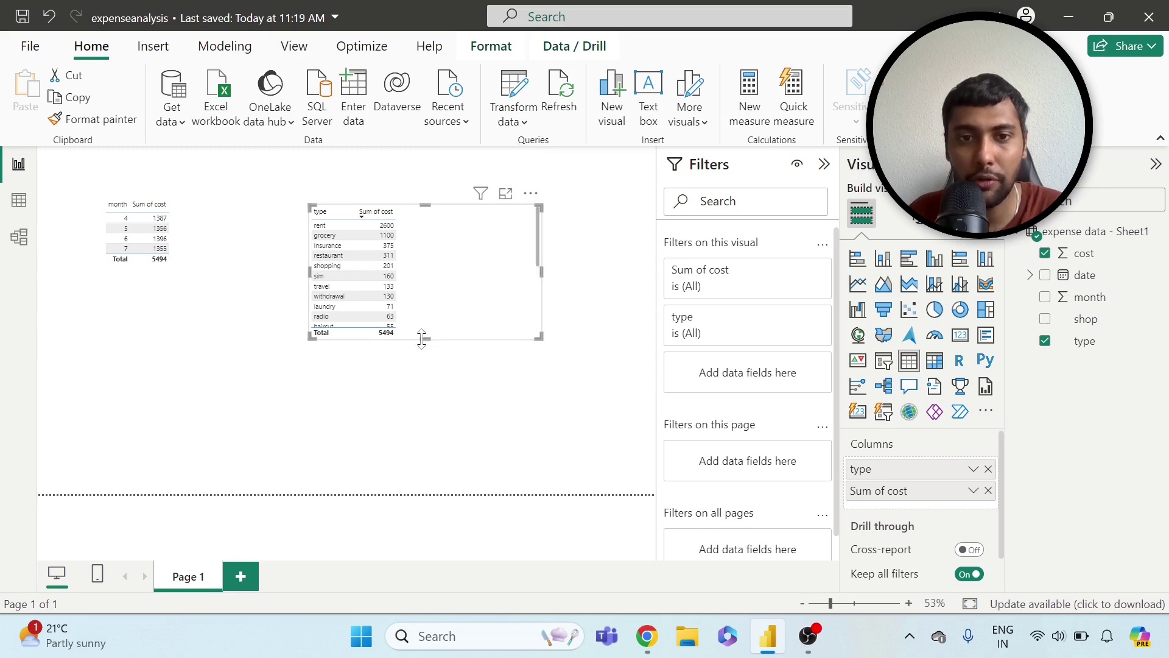
{"action": "left_click_drag", "start_coordinate": [420, 339], "coordinate": [422, 371]}
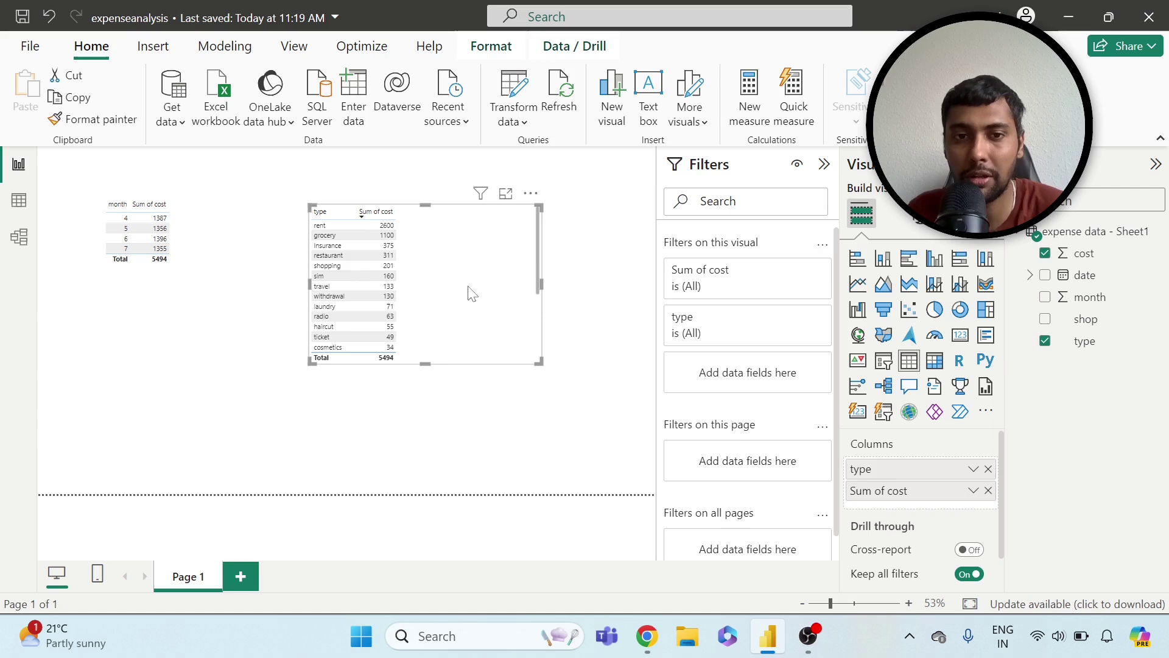
{"action": "scroll", "coordinate": [463, 294], "scroll_direction": "down", "scroll_amount": 3}
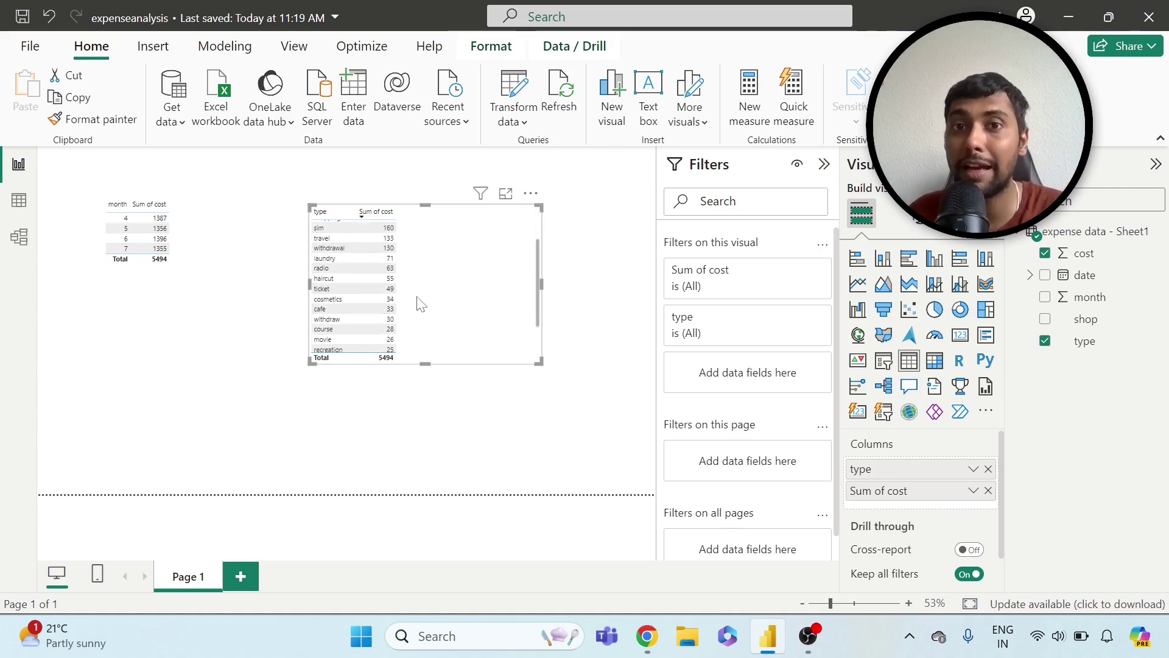
{"action": "scroll", "coordinate": [402, 308], "scroll_direction": "up", "scroll_amount": 3}
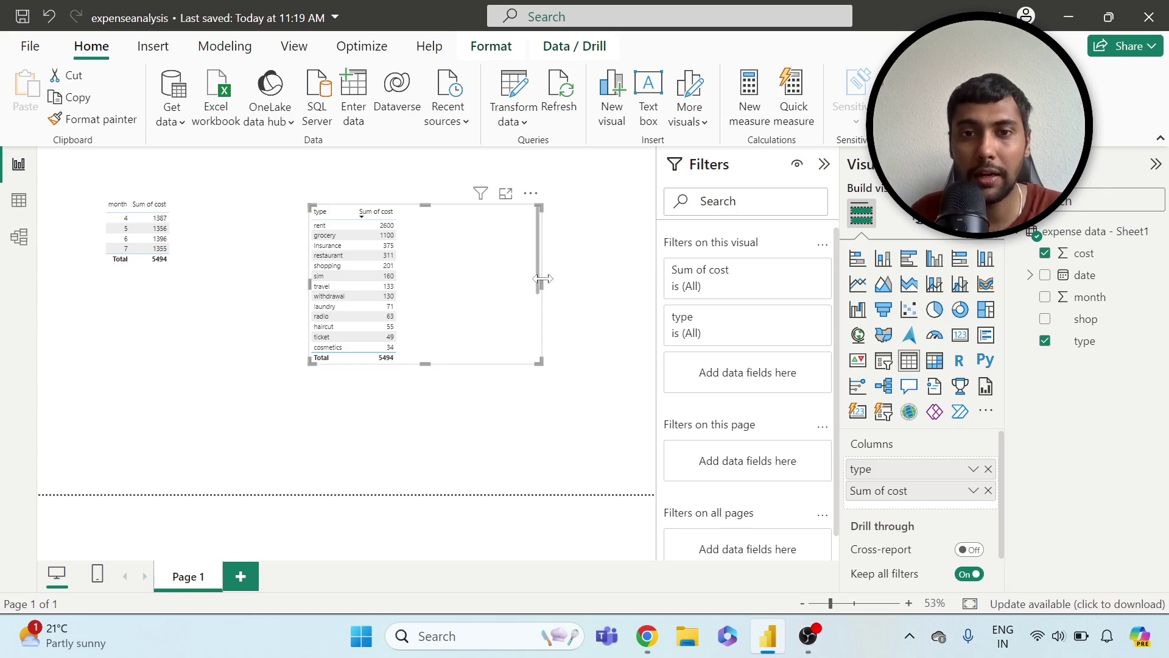
Move the type and cost table higher on the report page.
{"action": "left_click", "coordinate": [414, 353]}
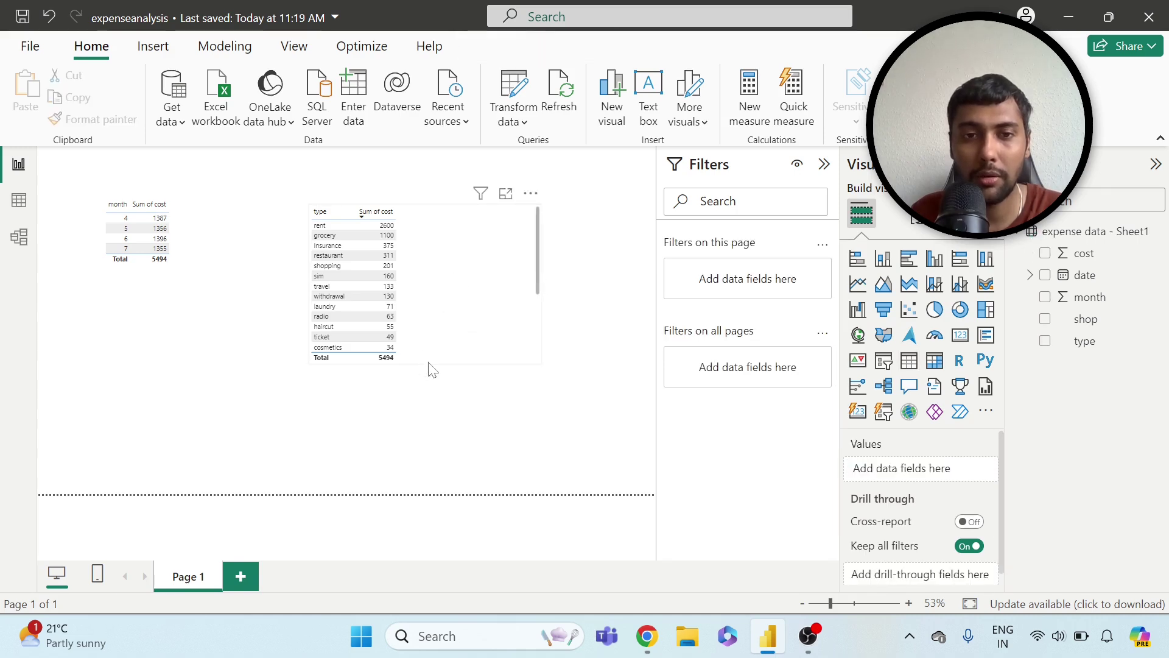
{"action": "left_click", "coordinate": [428, 370]}
{"action": "left_click", "coordinate": [444, 373]}
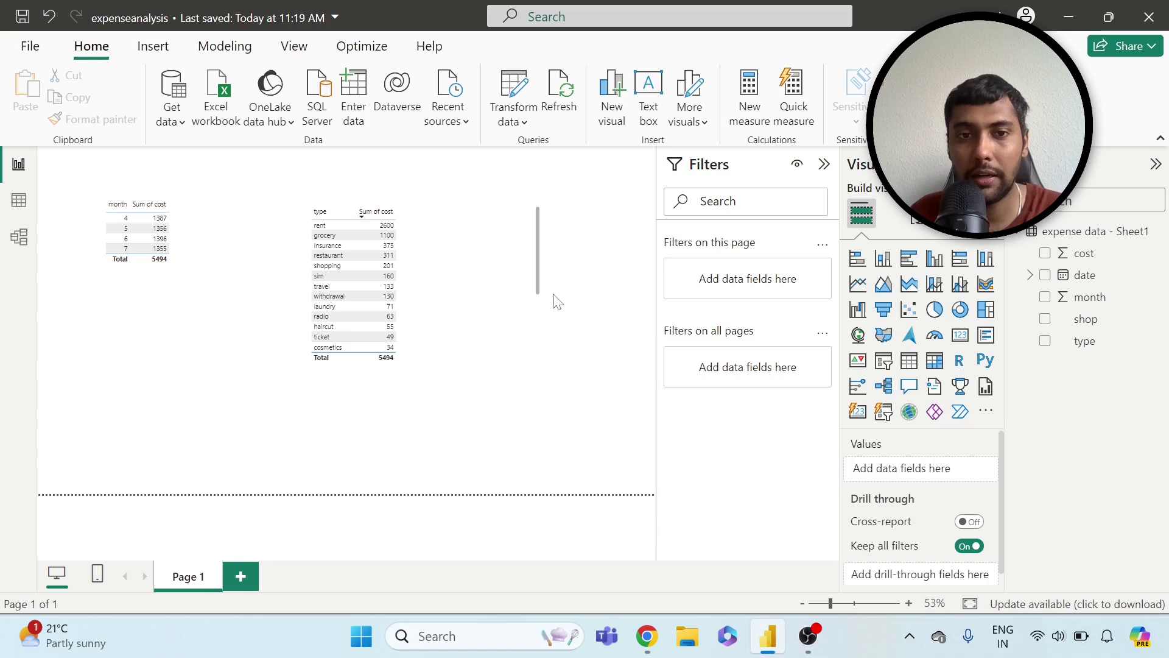
{"action": "left_click_drag", "start_coordinate": [489, 292], "coordinate": [503, 245]}
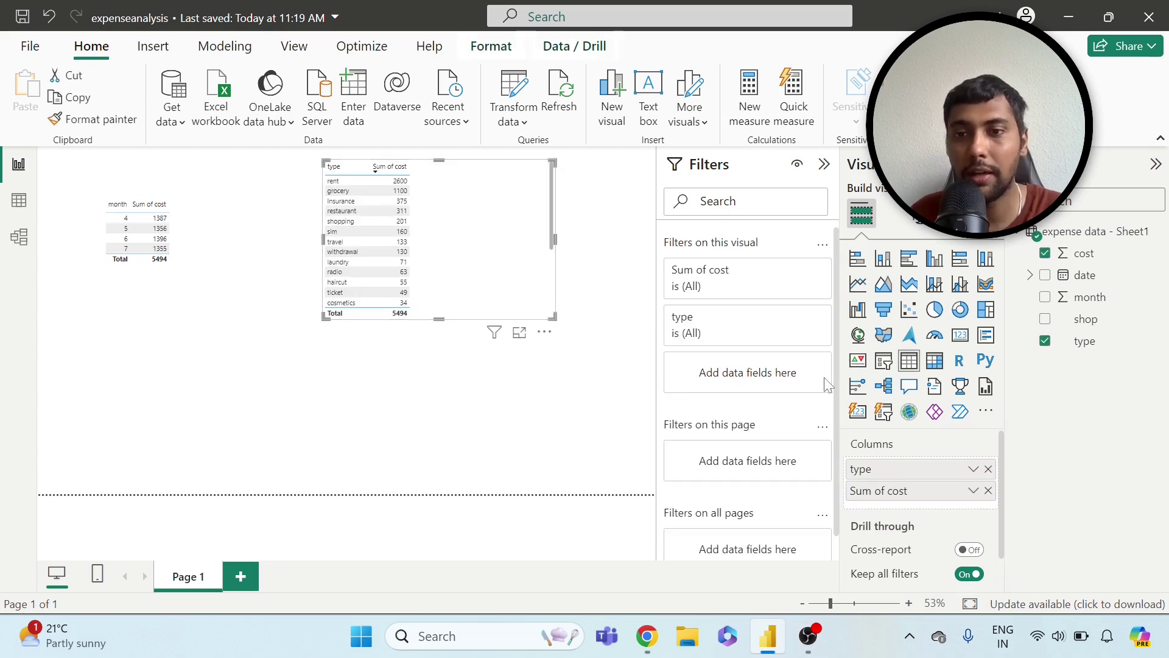
Add a third table below the month table with type, unsummarized month and Sum of cost.
{"action": "left_click", "coordinate": [513, 409]}
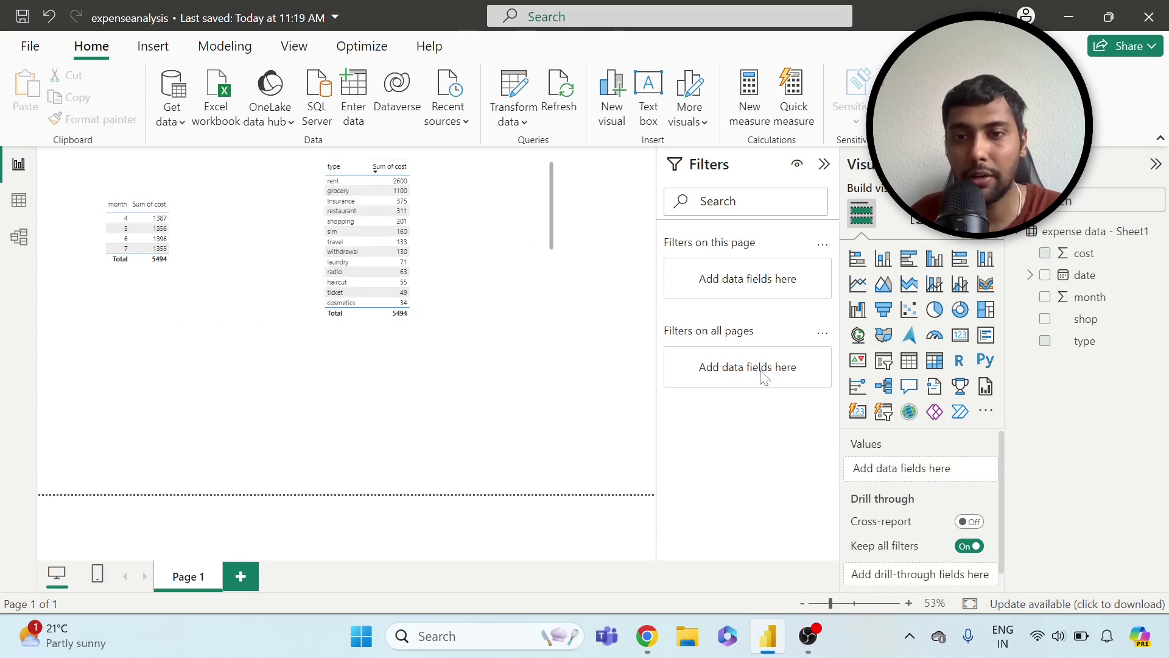
{"action": "left_click", "coordinate": [908, 365]}
{"action": "left_click_drag", "start_coordinate": [594, 268], "coordinate": [157, 422]}
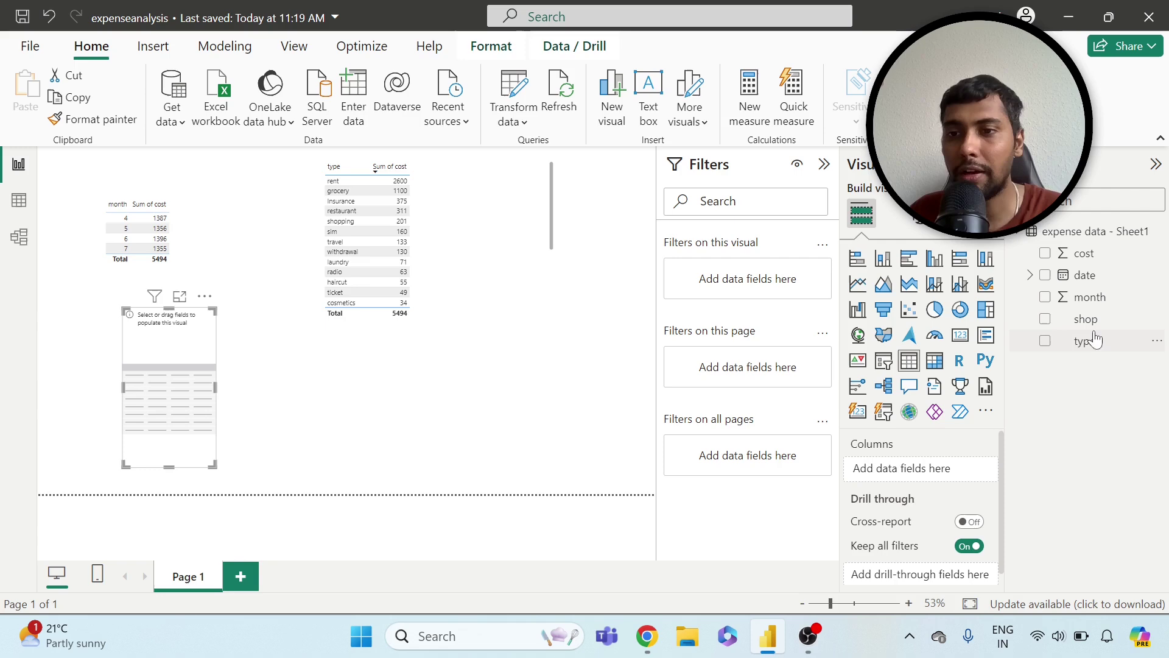
{"action": "left_click_drag", "start_coordinate": [1094, 339], "coordinate": [935, 469]}
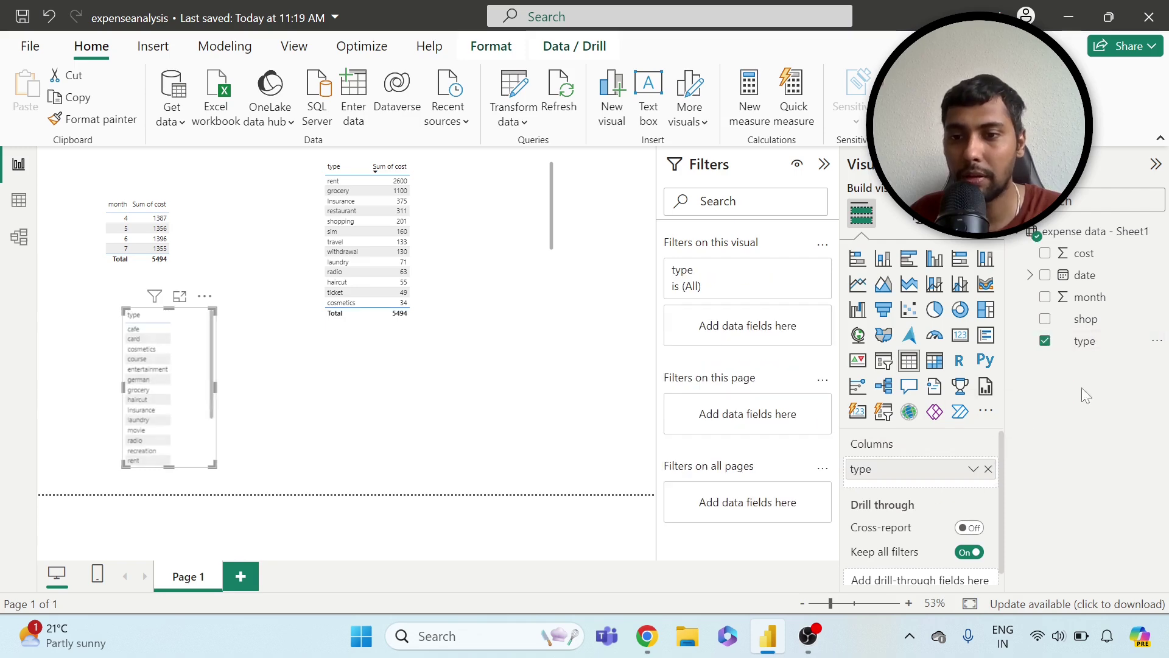
{"action": "left_click_drag", "start_coordinate": [1086, 297], "coordinate": [950, 484]}
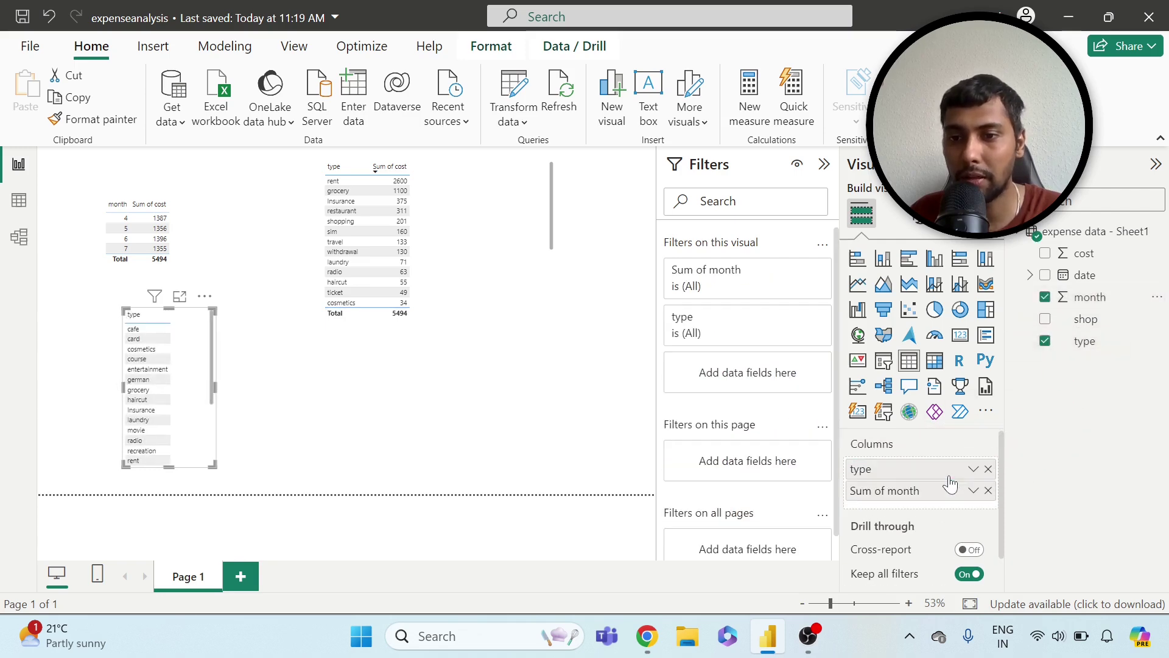
{"action": "left_click", "coordinate": [973, 490]}
{"action": "left_click", "coordinate": [1078, 246]}
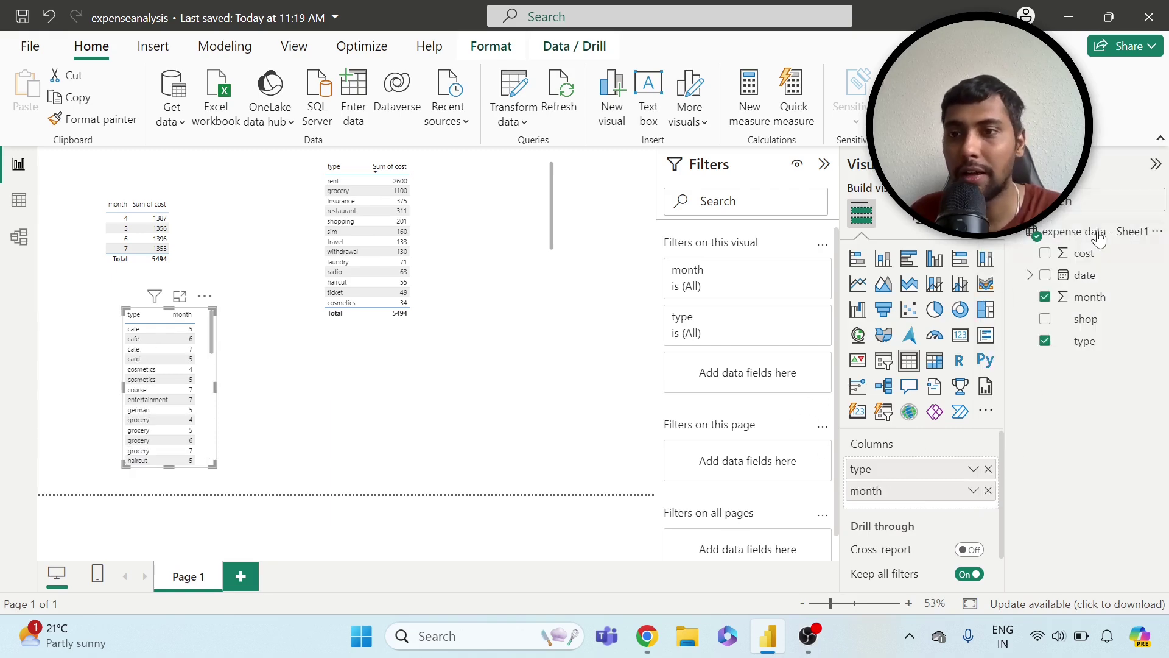
{"action": "left_click_drag", "start_coordinate": [1084, 253], "coordinate": [941, 510]}
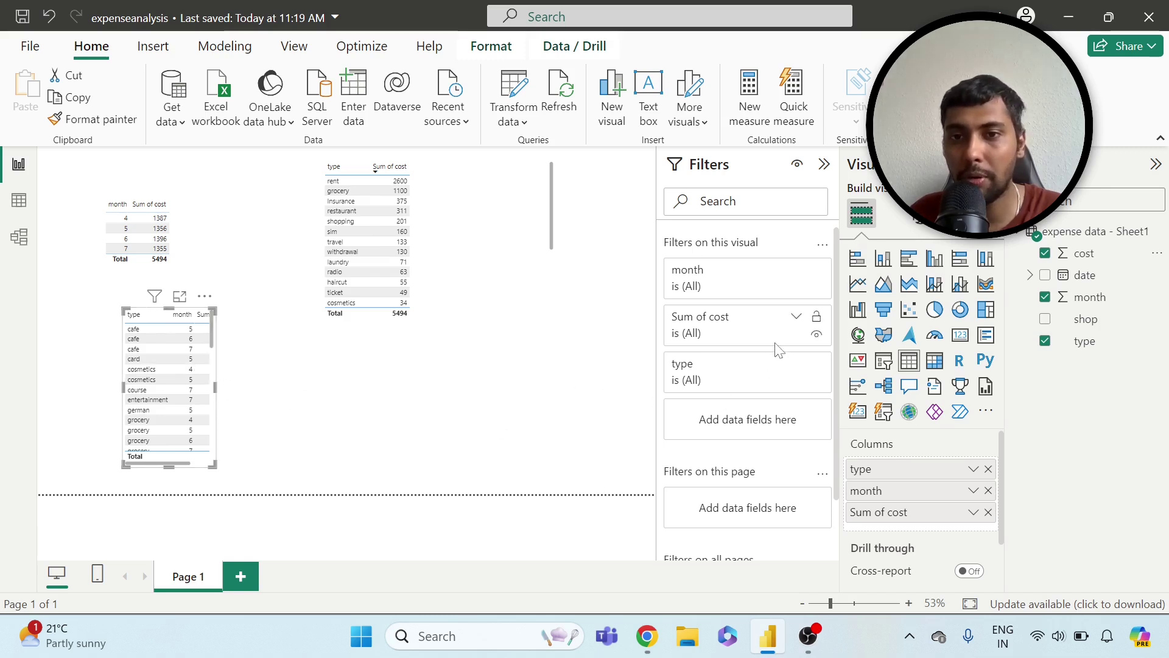
Expand the type filter card to browse its values.
{"action": "left_click", "coordinate": [798, 364]}
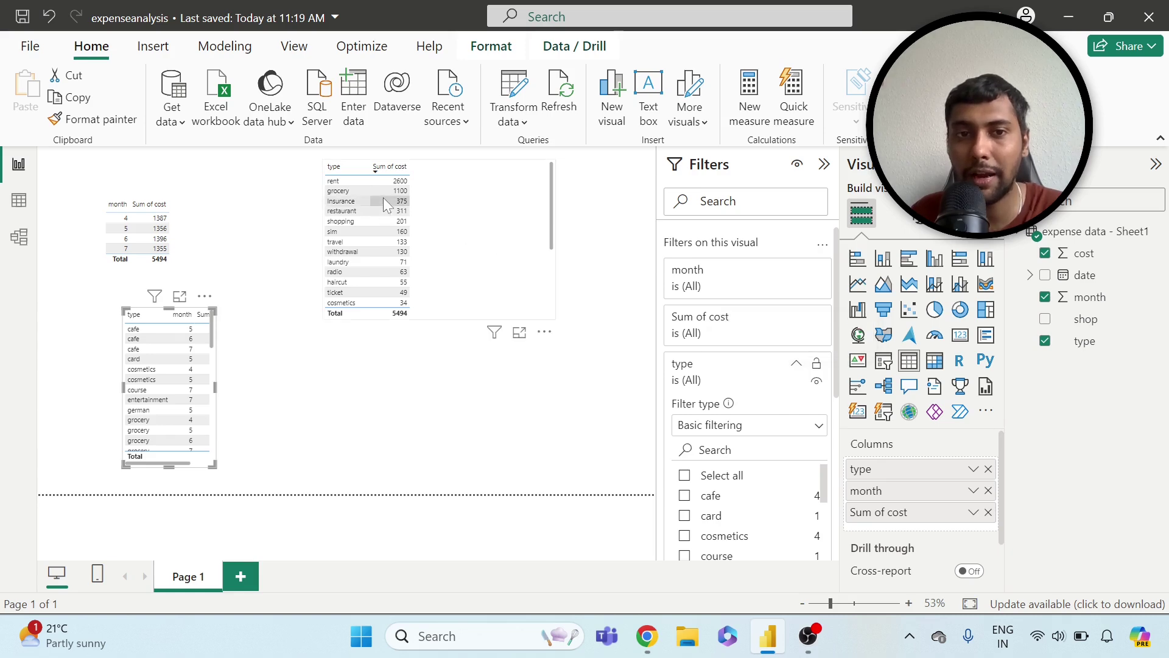
{"action": "scroll", "coordinate": [784, 492], "scroll_direction": "down", "scroll_amount": 3}
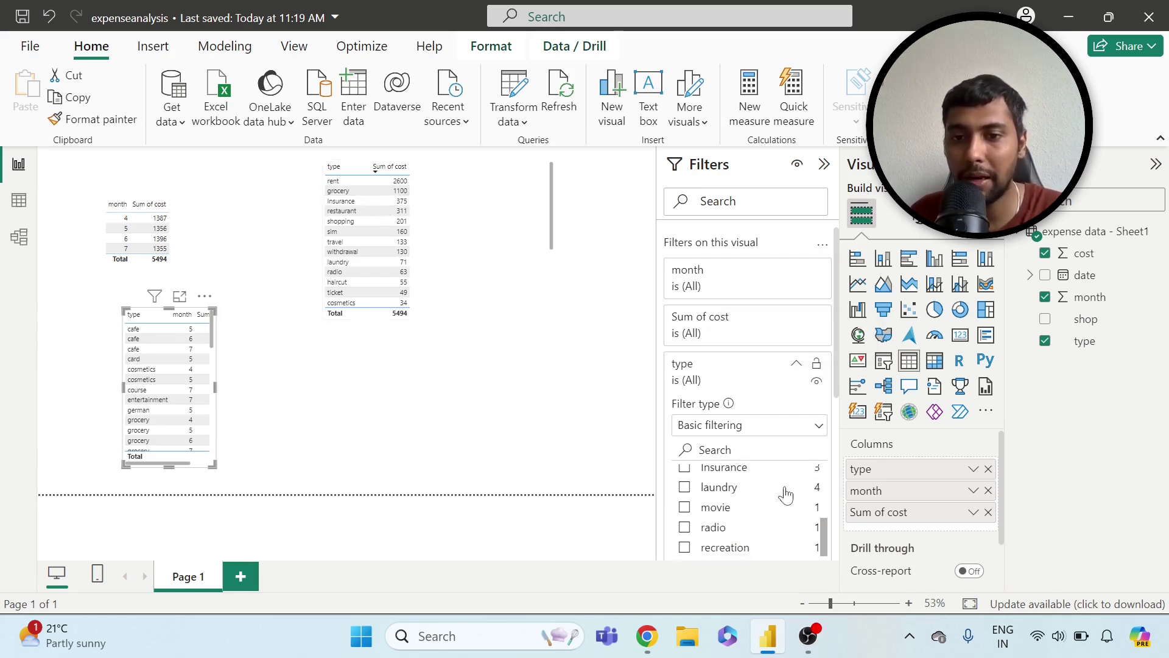
{"action": "scroll", "coordinate": [786, 494], "scroll_direction": "down", "scroll_amount": 5}
{"action": "scroll", "coordinate": [785, 497], "scroll_direction": "up", "scroll_amount": 2}
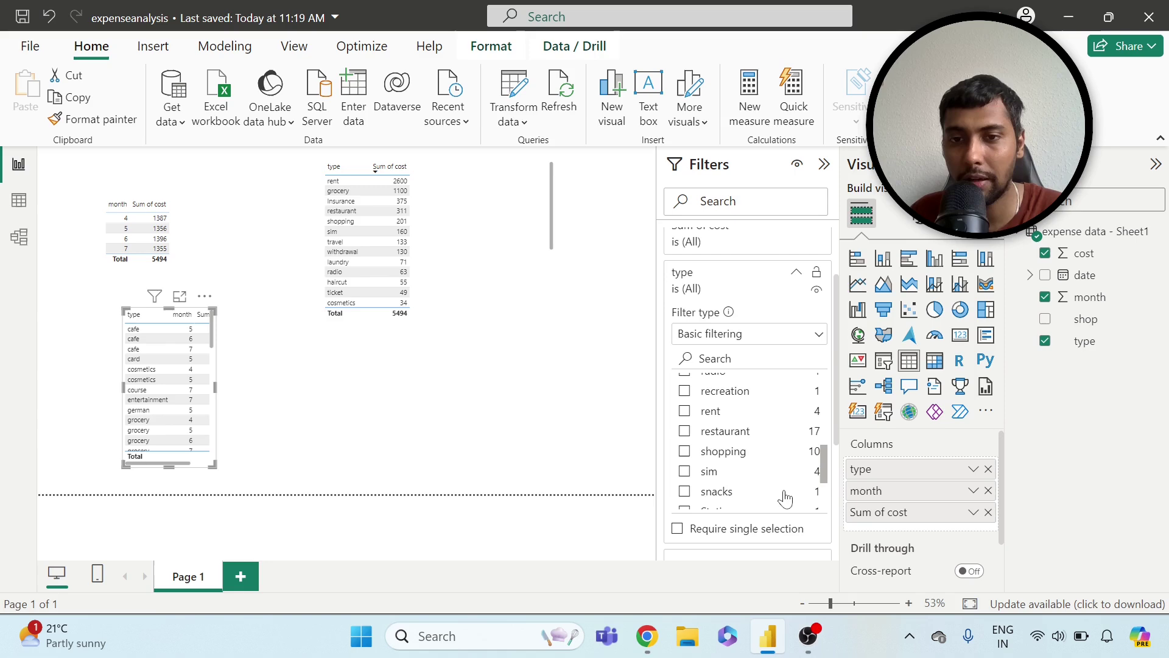
{"action": "scroll", "coordinate": [782, 493], "scroll_direction": "up", "scroll_amount": 2}
{"action": "scroll", "coordinate": [766, 480], "scroll_direction": "up", "scroll_amount": 4}
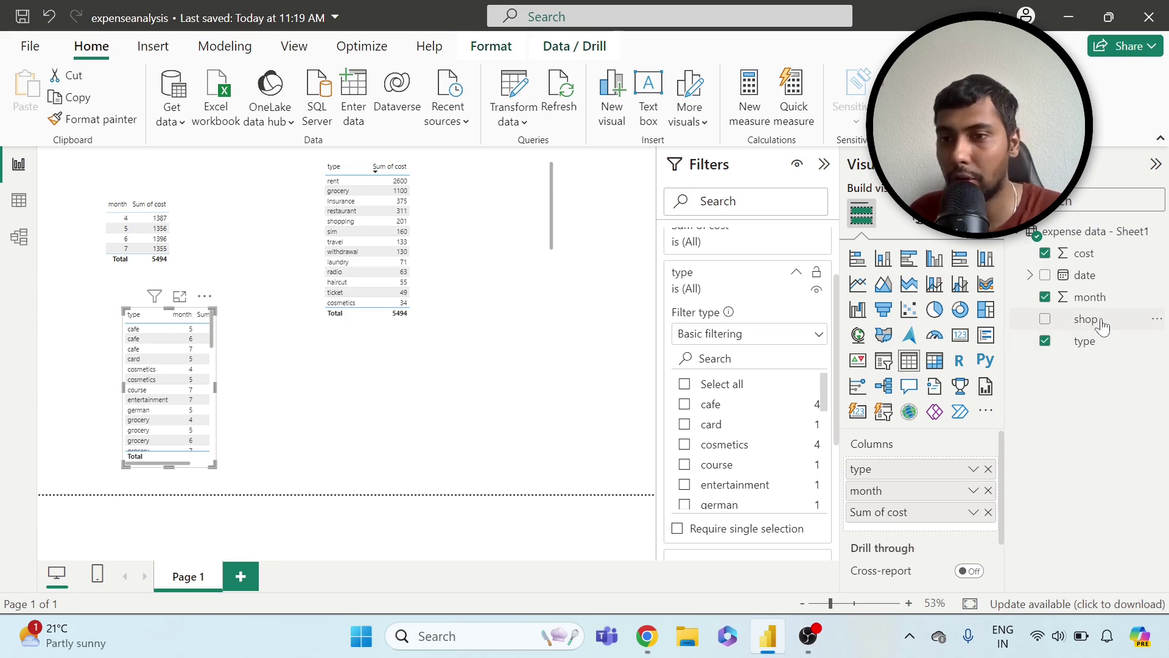
Swap type for shop in the third table and filter it to rewe, totalling 848.
{"action": "left_click_drag", "start_coordinate": [1102, 322], "coordinate": [919, 468]}
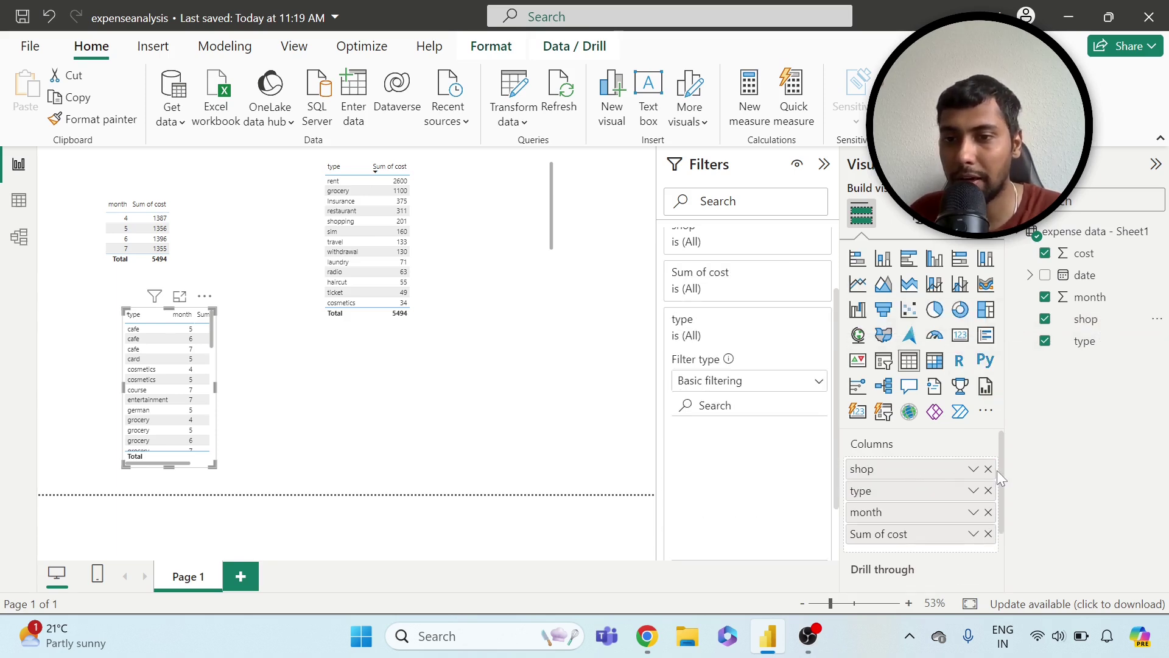
{"action": "left_click", "coordinate": [987, 490]}
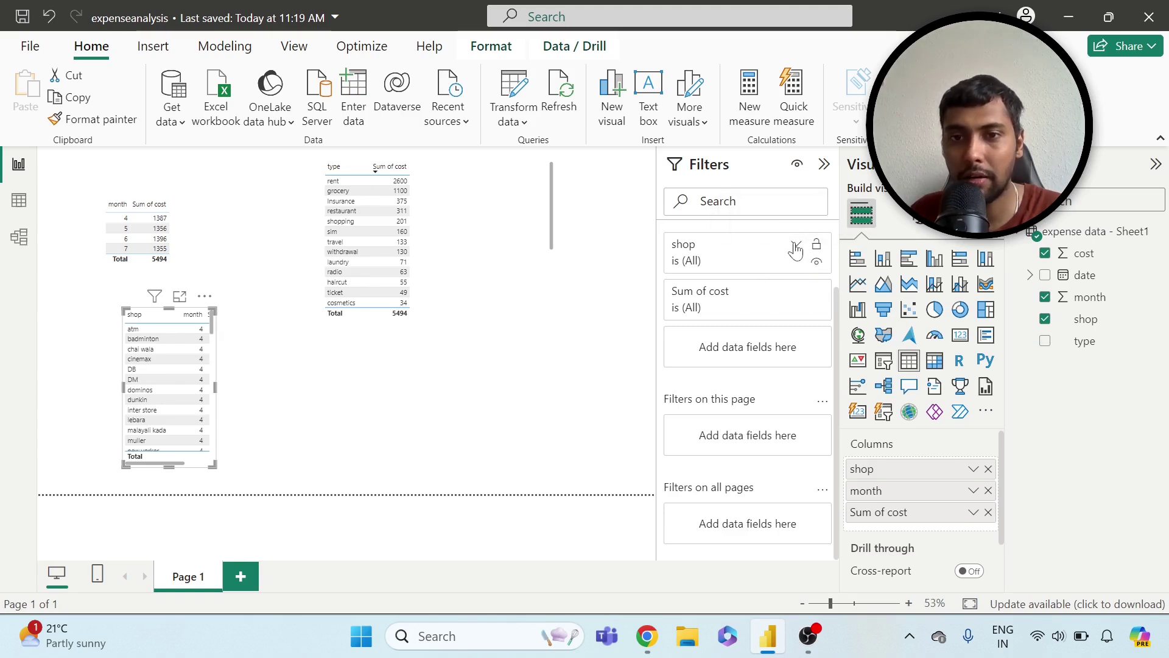
{"action": "left_click", "coordinate": [795, 244]}
{"action": "scroll", "coordinate": [766, 405], "scroll_direction": "down", "scroll_amount": 5}
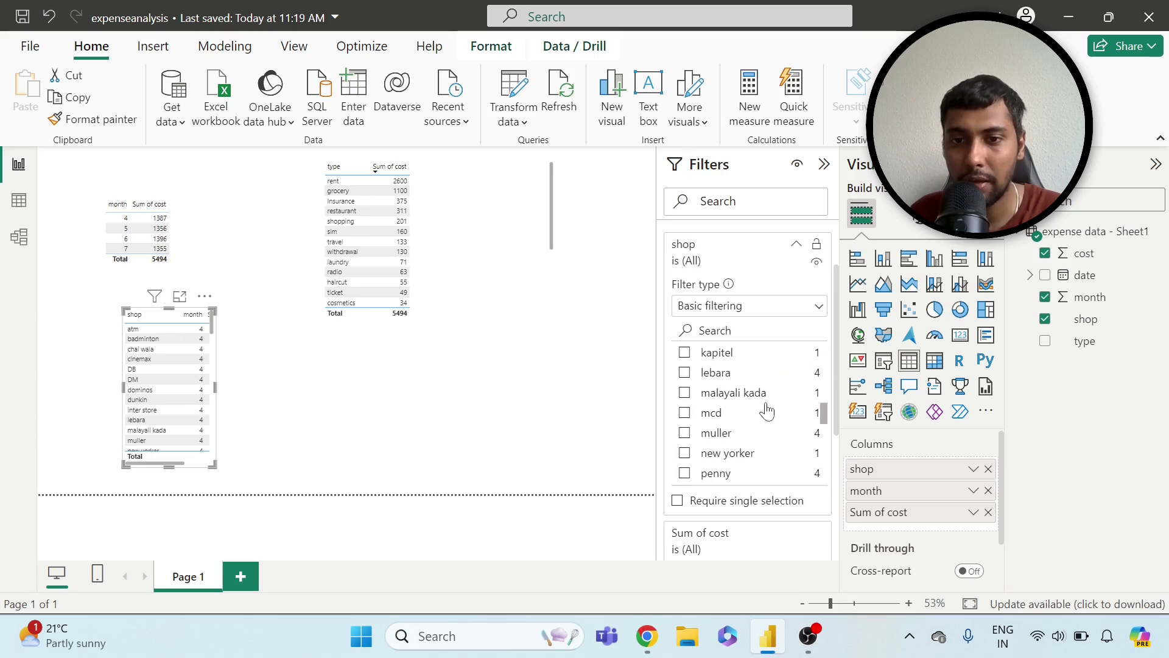
{"action": "scroll", "coordinate": [767, 409], "scroll_direction": "down", "scroll_amount": 3}
{"action": "scroll", "coordinate": [750, 414], "scroll_direction": "down", "scroll_amount": 2}
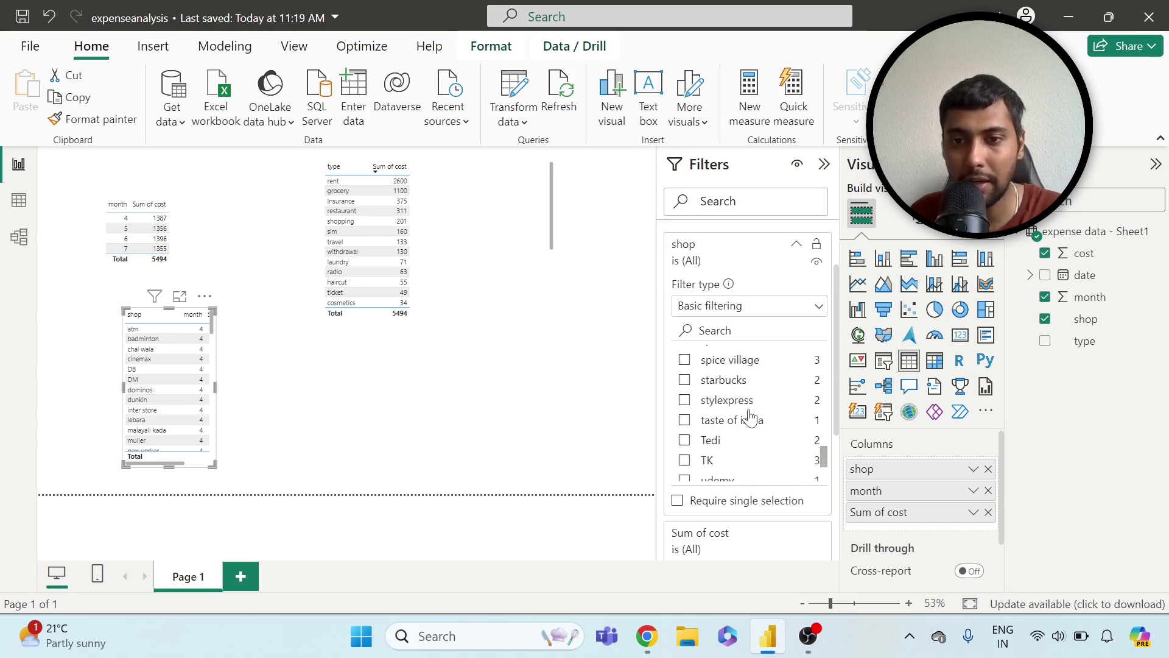
{"action": "scroll", "coordinate": [747, 418], "scroll_direction": "up", "scroll_amount": 2}
{"action": "left_click", "coordinate": [685, 371]}
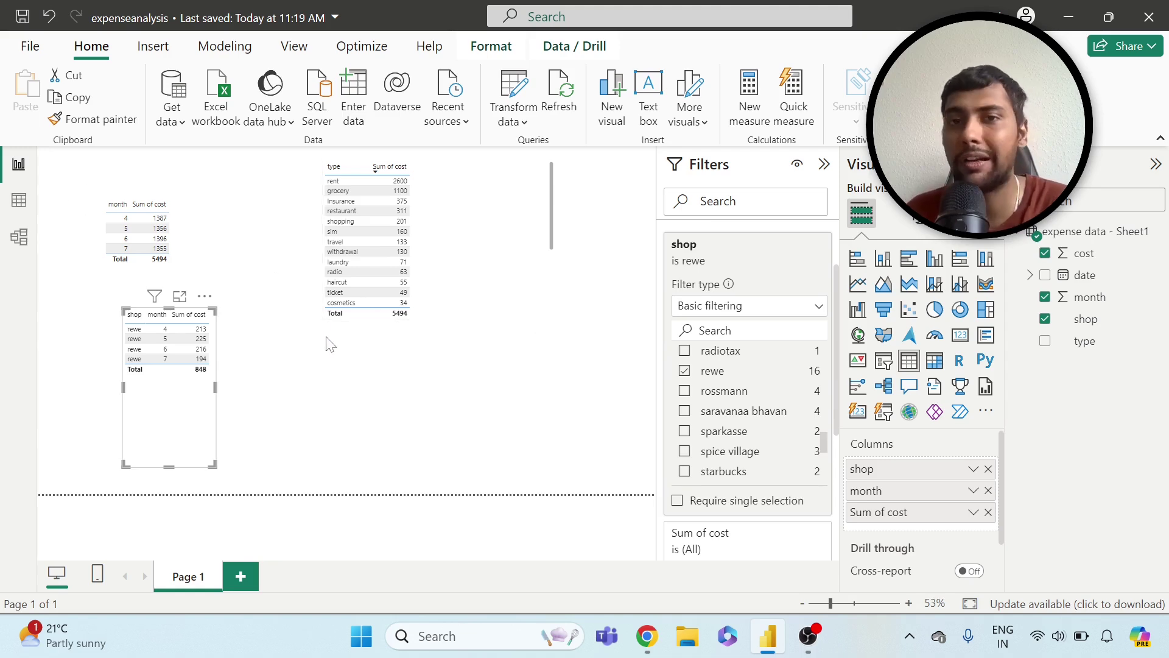
Browse the raw expense data rows, then return to the report page.
{"action": "left_click", "coordinate": [19, 200]}
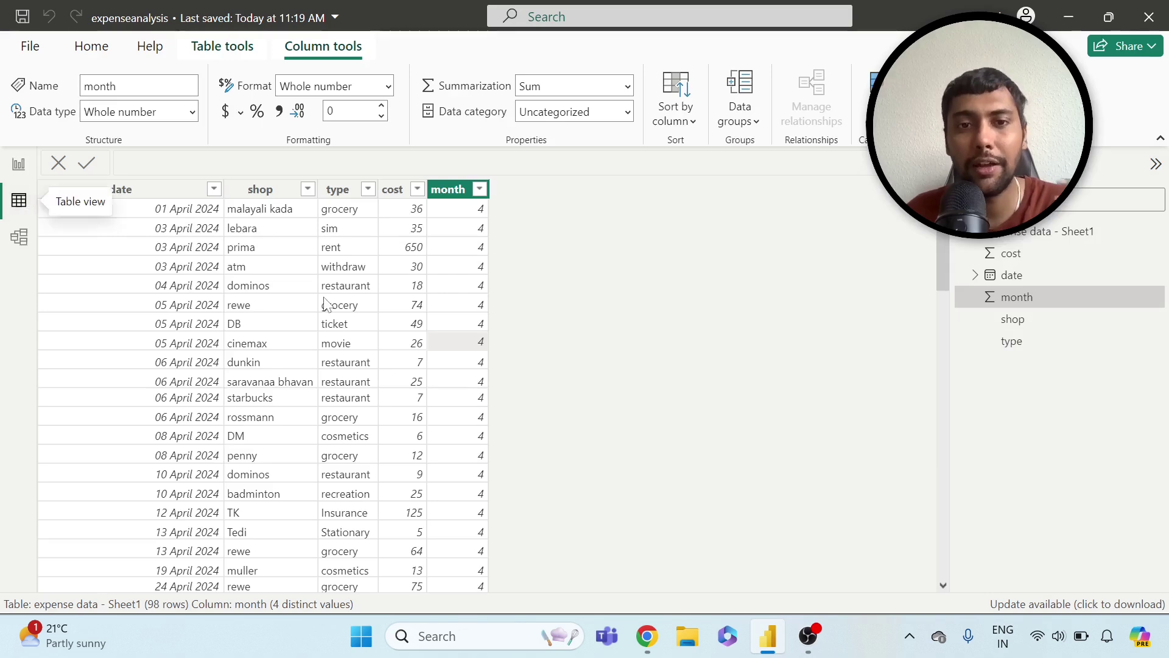
{"action": "scroll", "coordinate": [371, 392], "scroll_direction": "down", "scroll_amount": 2}
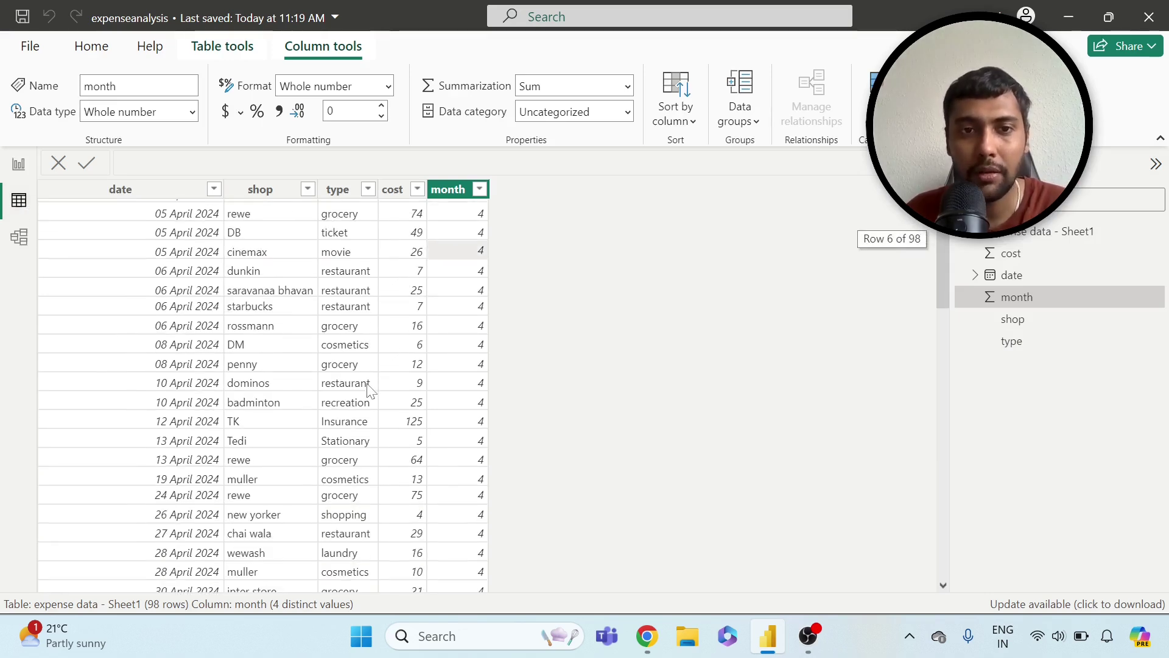
{"action": "scroll", "coordinate": [373, 396], "scroll_direction": "down", "scroll_amount": 18}
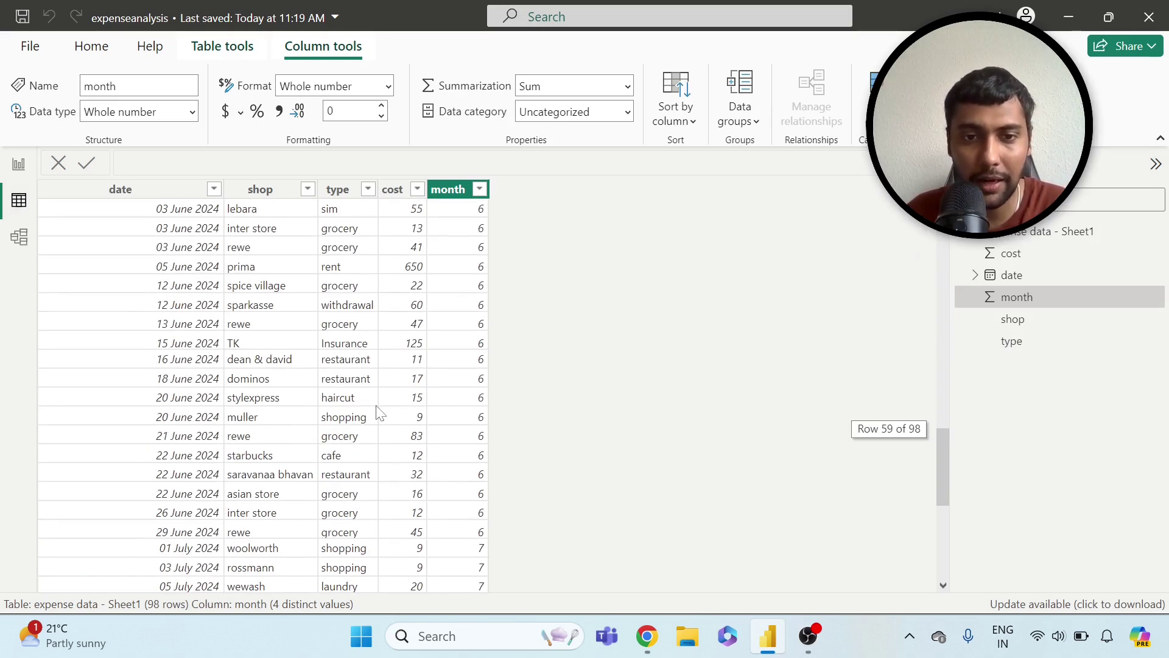
{"action": "scroll", "coordinate": [377, 413], "scroll_direction": "down", "scroll_amount": 2}
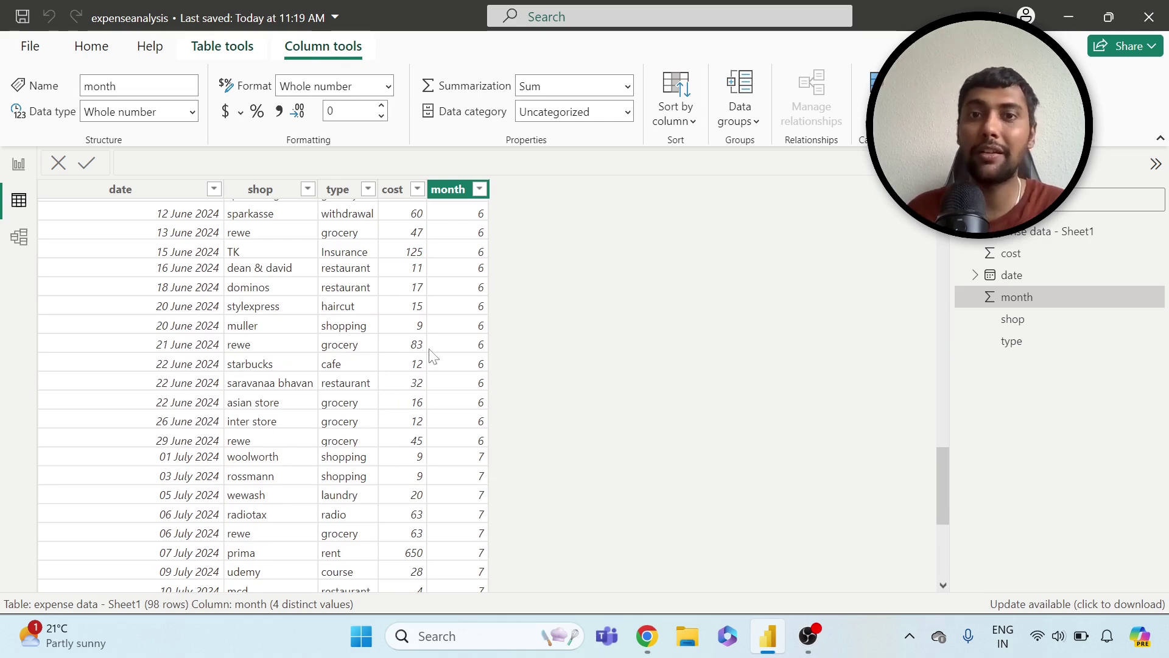
{"action": "scroll", "coordinate": [407, 389], "scroll_direction": "down", "scroll_amount": 3}
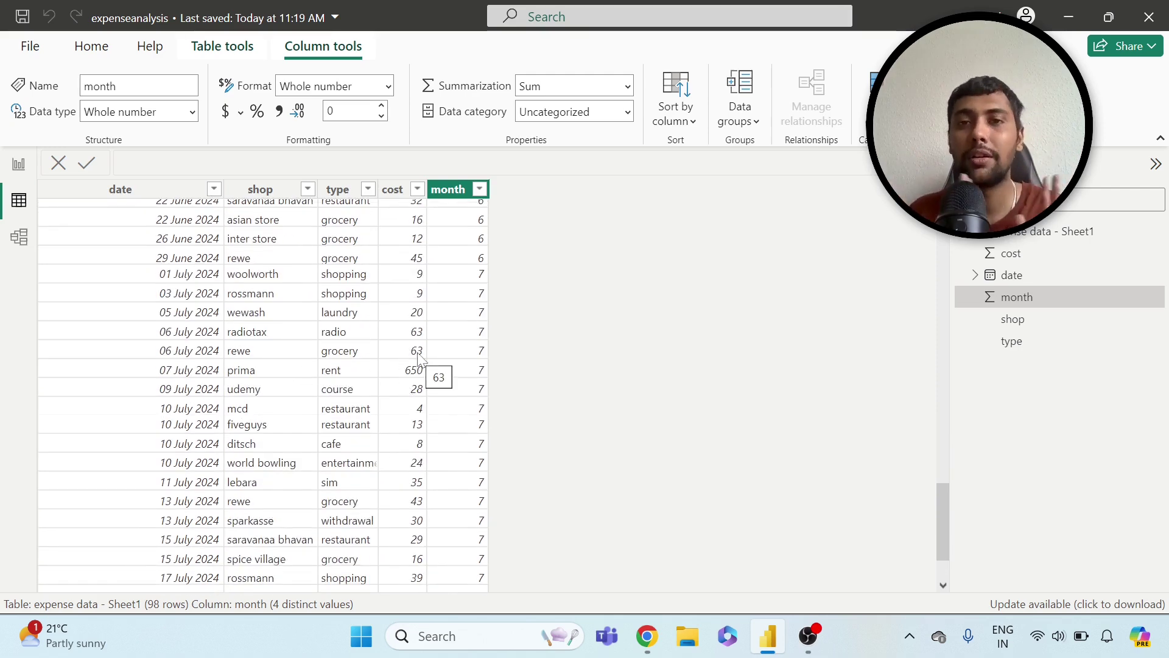
{"action": "left_click", "coordinate": [19, 163]}
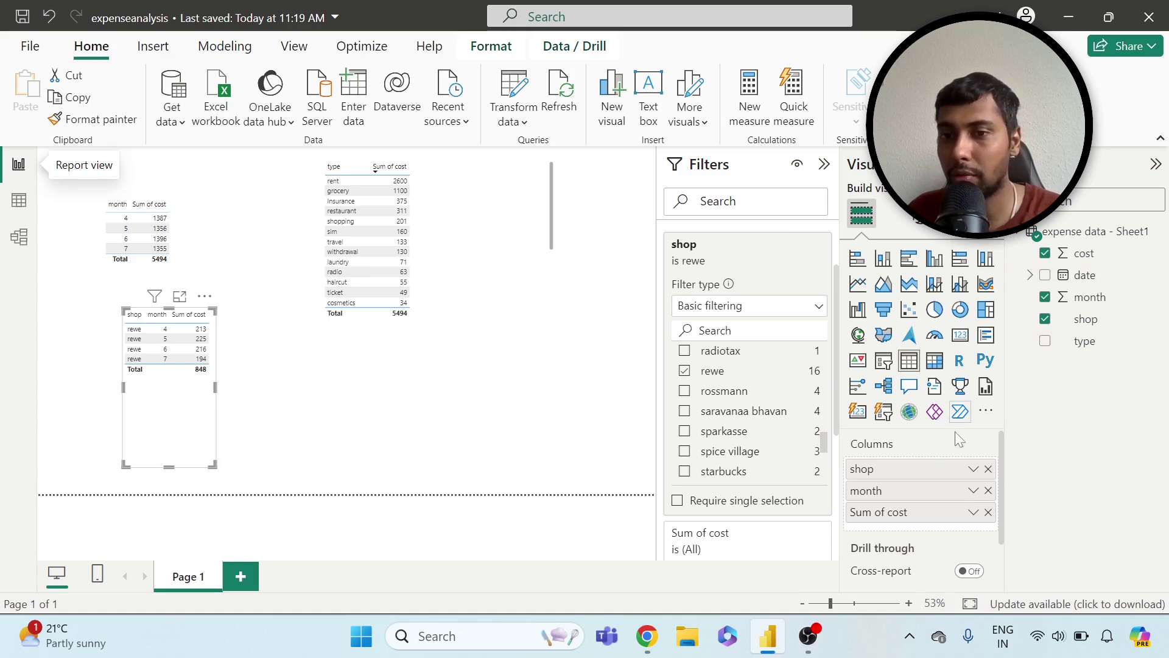
Replace shop with type in the third table and clear the rewe shop filter.
{"action": "left_click", "coordinate": [988, 470]}
{"action": "left_click_drag", "start_coordinate": [1083, 341], "coordinate": [907, 469]}
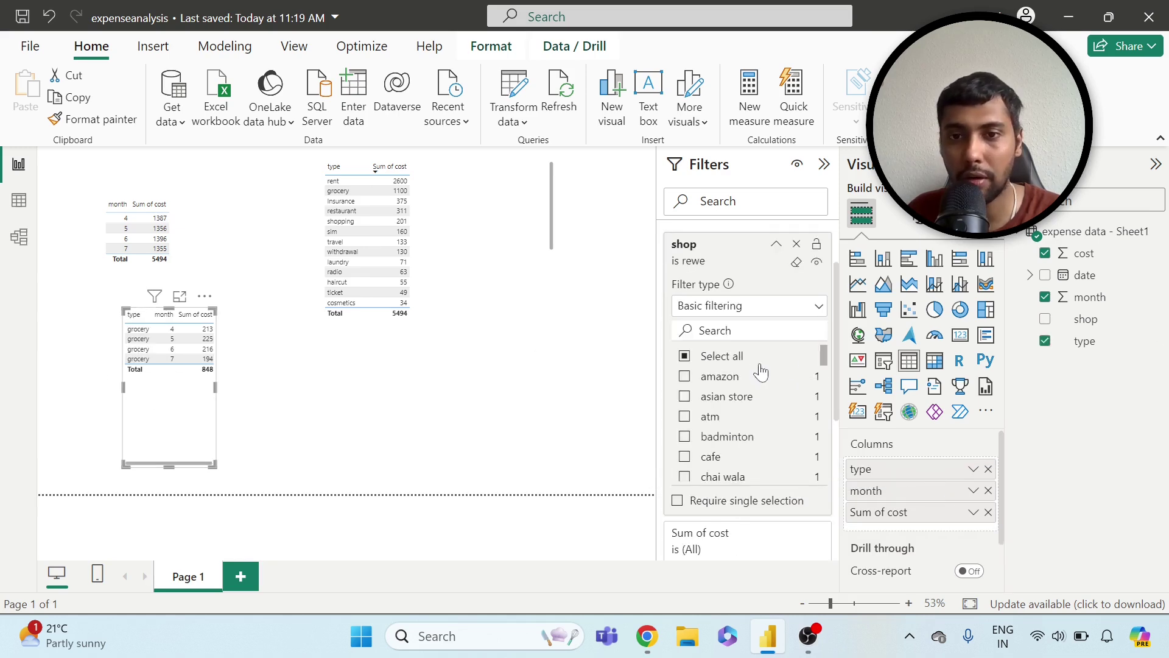
{"action": "scroll", "coordinate": [779, 365], "scroll_direction": "up", "scroll_amount": 2}
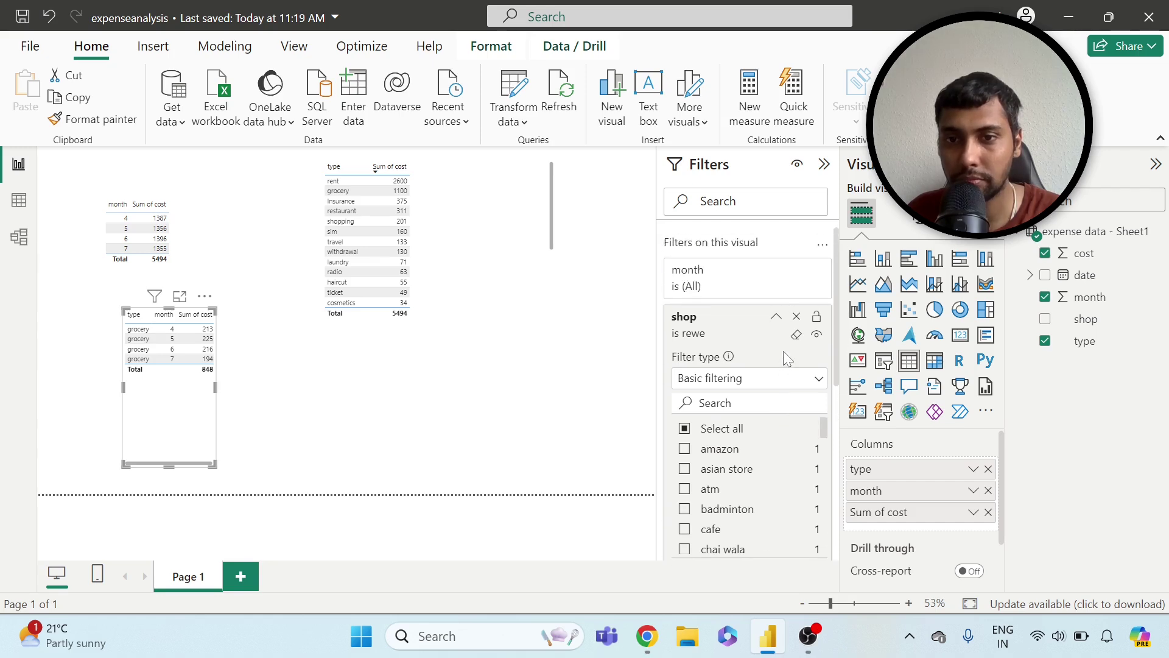
{"action": "left_click", "coordinate": [796, 316]}
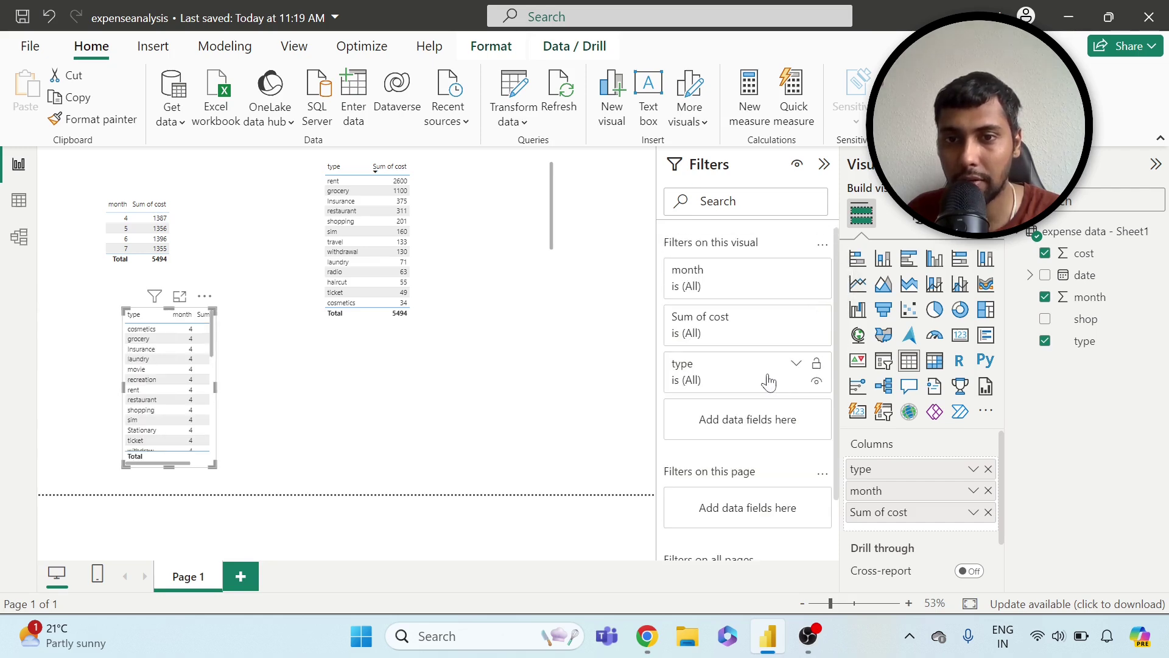
Filter the third table to restaurant, totalling 311, and widen it.
{"action": "left_click", "coordinate": [796, 363]}
{"action": "scroll", "coordinate": [737, 414], "scroll_direction": "down", "scroll_amount": 2}
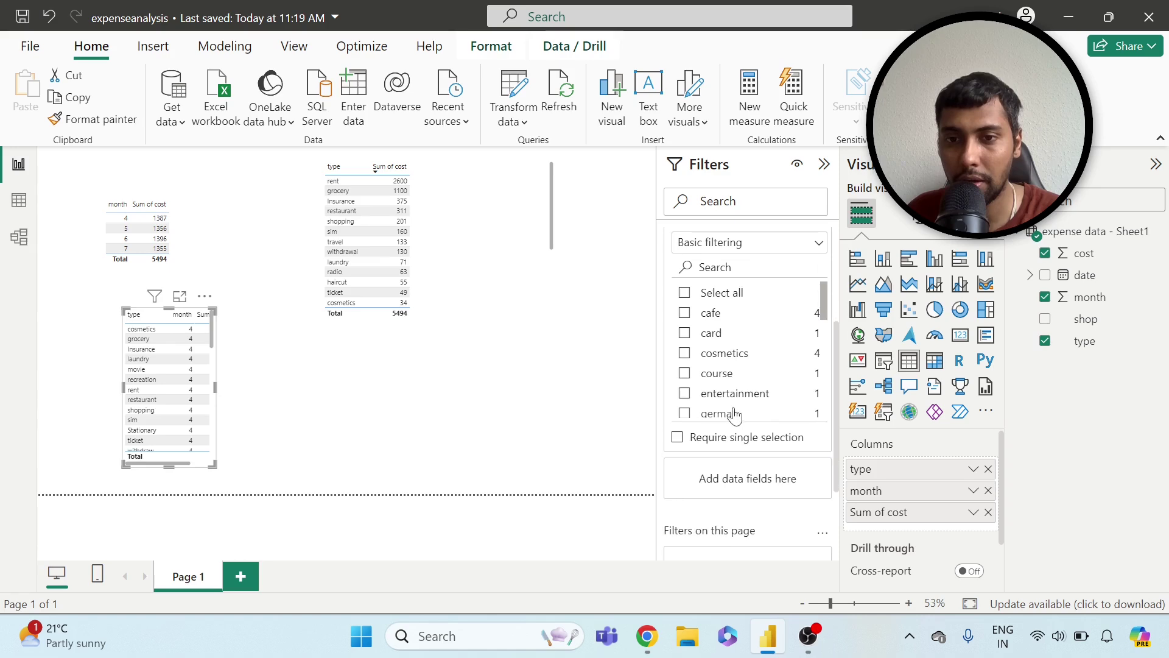
{"action": "scroll", "coordinate": [735, 414], "scroll_direction": "down", "scroll_amount": 3}
{"action": "left_click", "coordinate": [685, 411]}
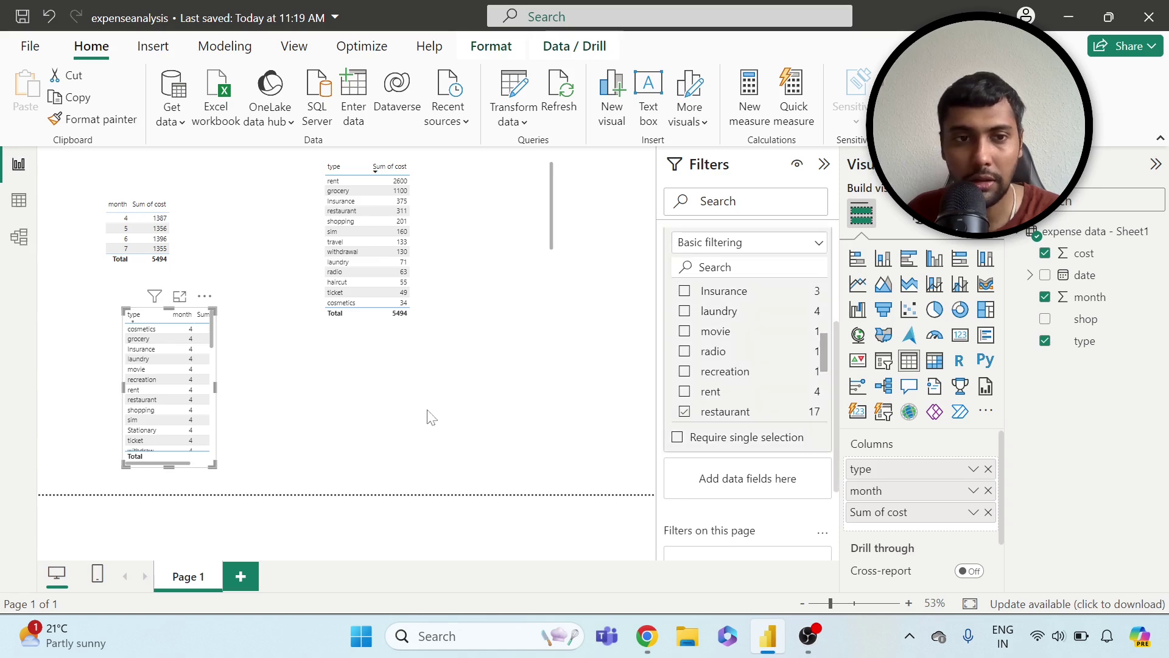
{"action": "left_click_drag", "start_coordinate": [215, 387], "coordinate": [275, 389]}
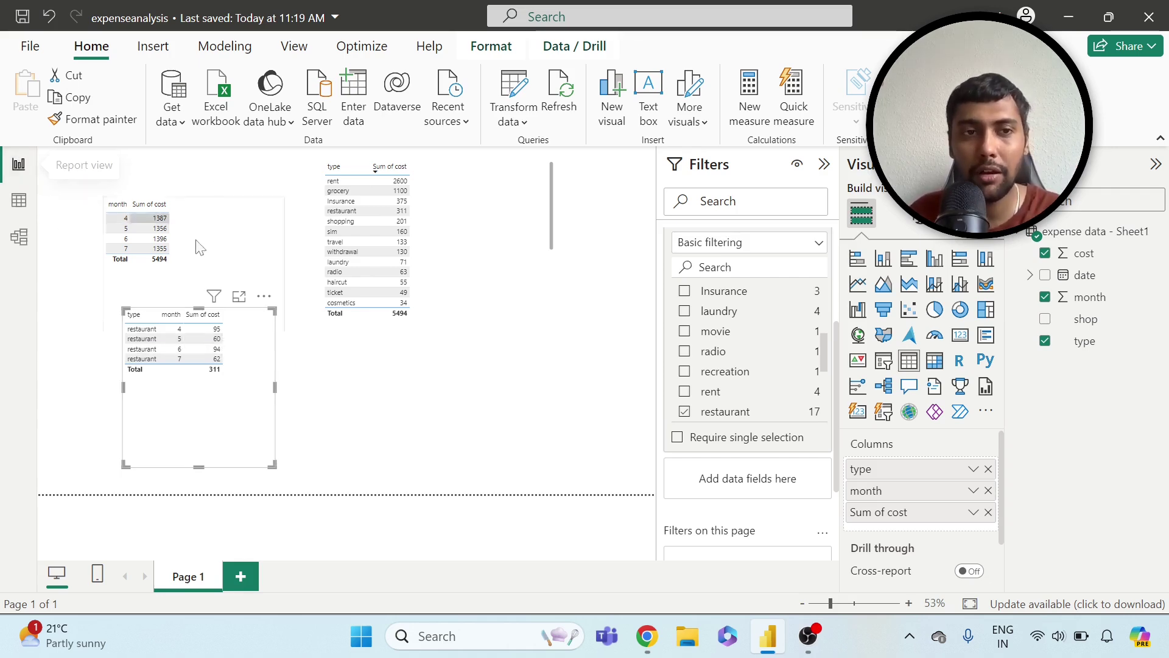
Inspect the shop and cost columns of the expense data, then return to the report.
{"action": "left_click", "coordinate": [17, 200]}
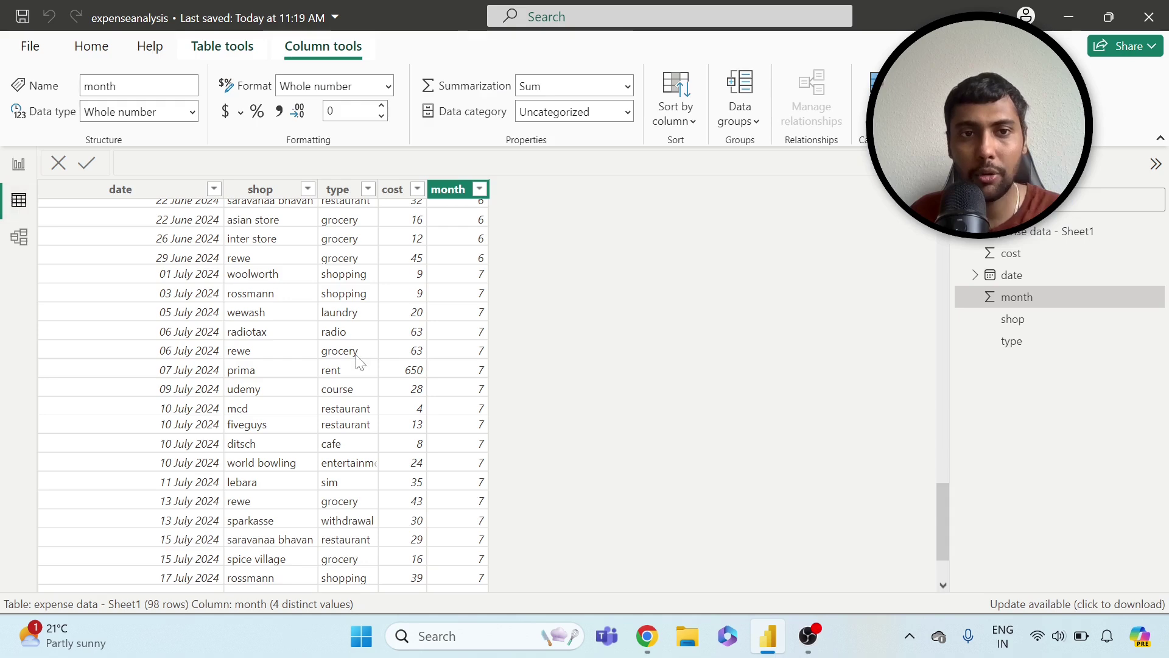
{"action": "scroll", "coordinate": [375, 372], "scroll_direction": "up", "scroll_amount": 1}
{"action": "scroll", "coordinate": [377, 405], "scroll_direction": "down", "scroll_amount": 3}
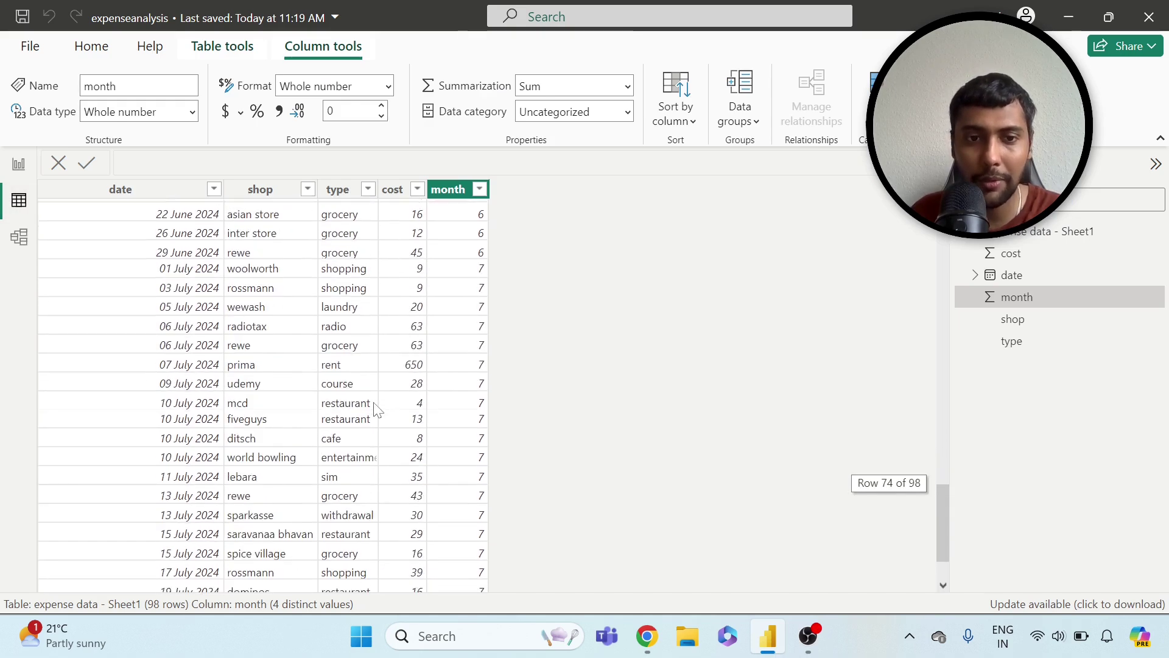
{"action": "left_click", "coordinate": [290, 456]}
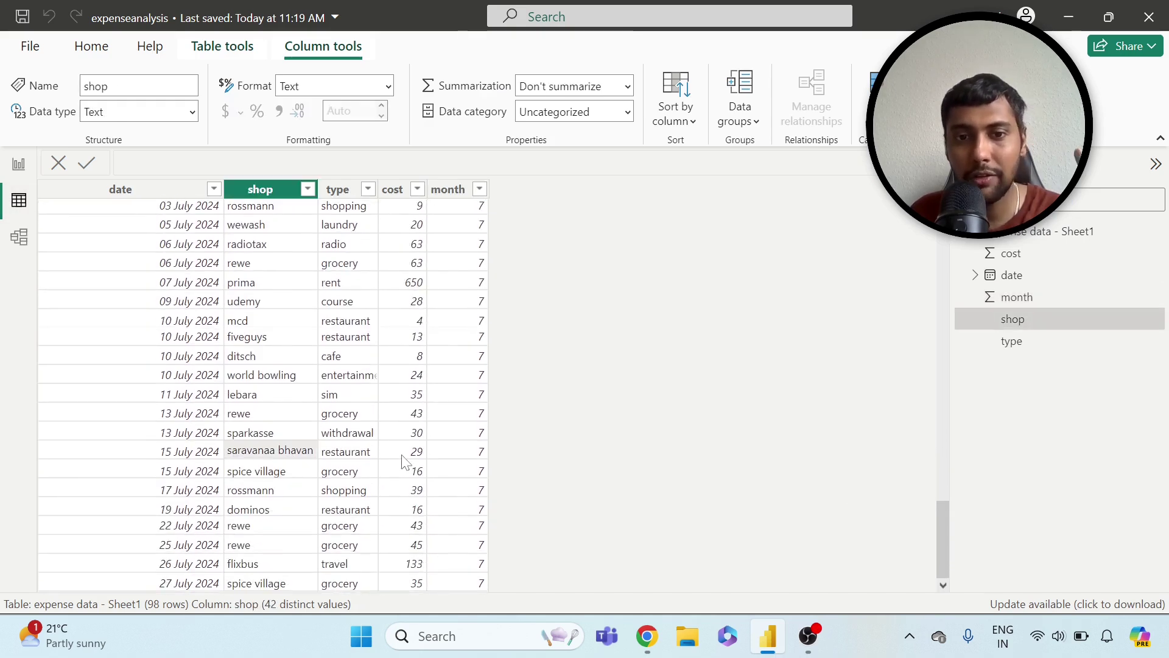
{"action": "left_click", "coordinate": [402, 457]}
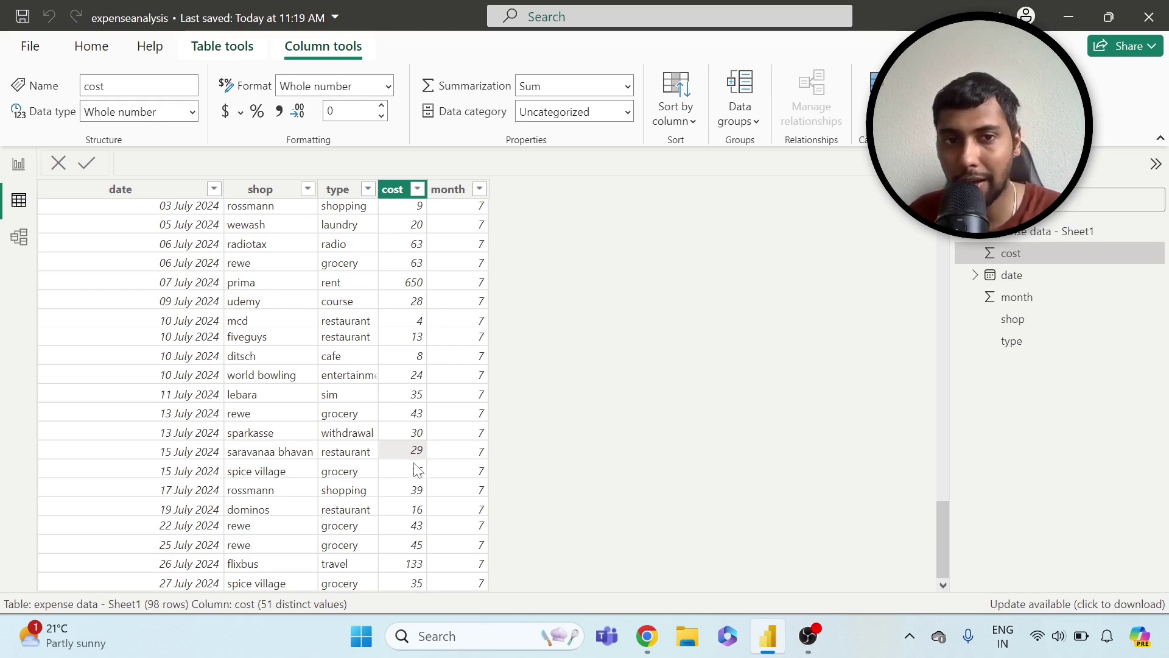
{"action": "scroll", "coordinate": [401, 512], "scroll_direction": "up", "scroll_amount": 2}
{"action": "scroll", "coordinate": [402, 515], "scroll_direction": "up", "scroll_amount": 2}
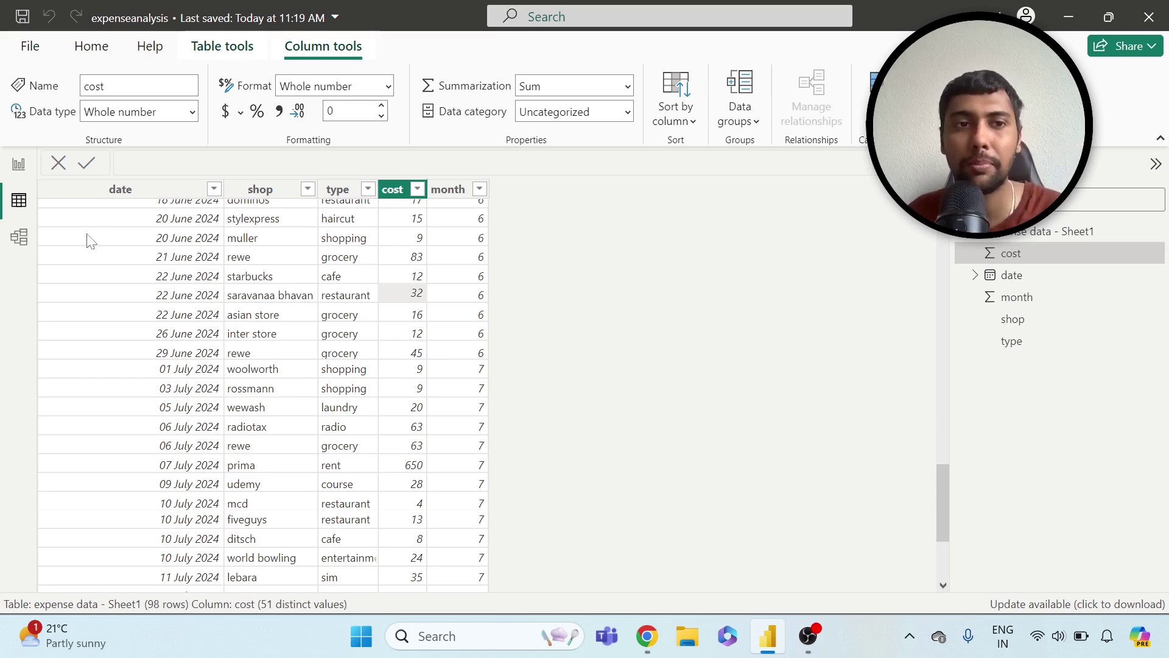
{"action": "left_click", "coordinate": [19, 164]}
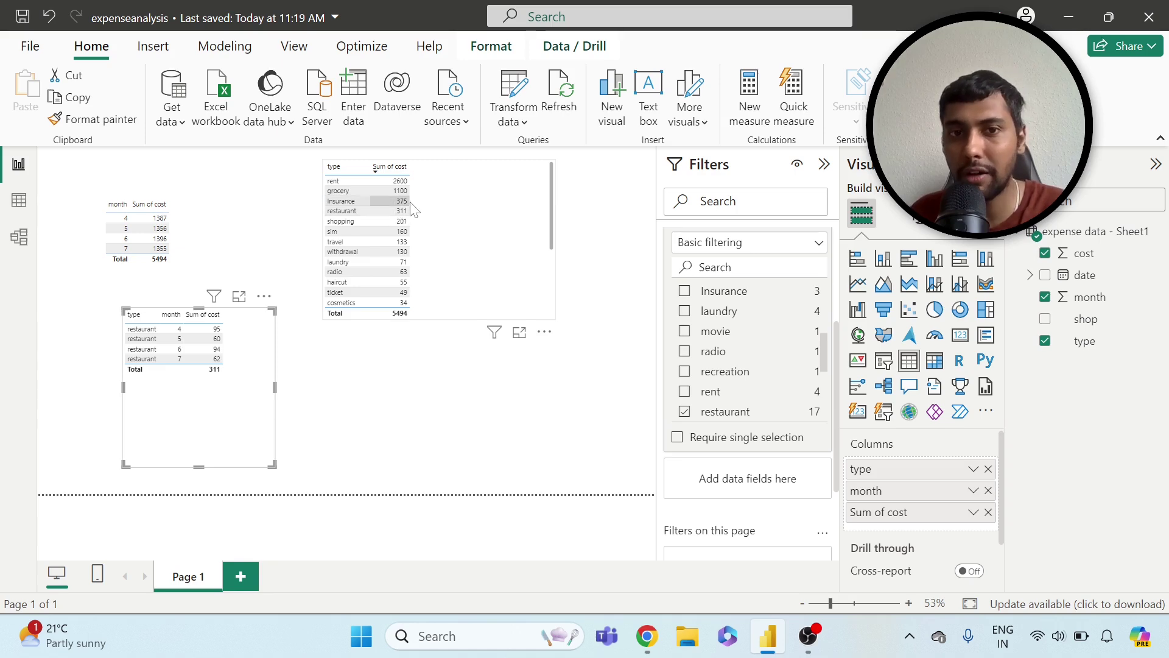
Reopen the expense data rows and scroll through the entries.
{"action": "left_click", "coordinate": [24, 203]}
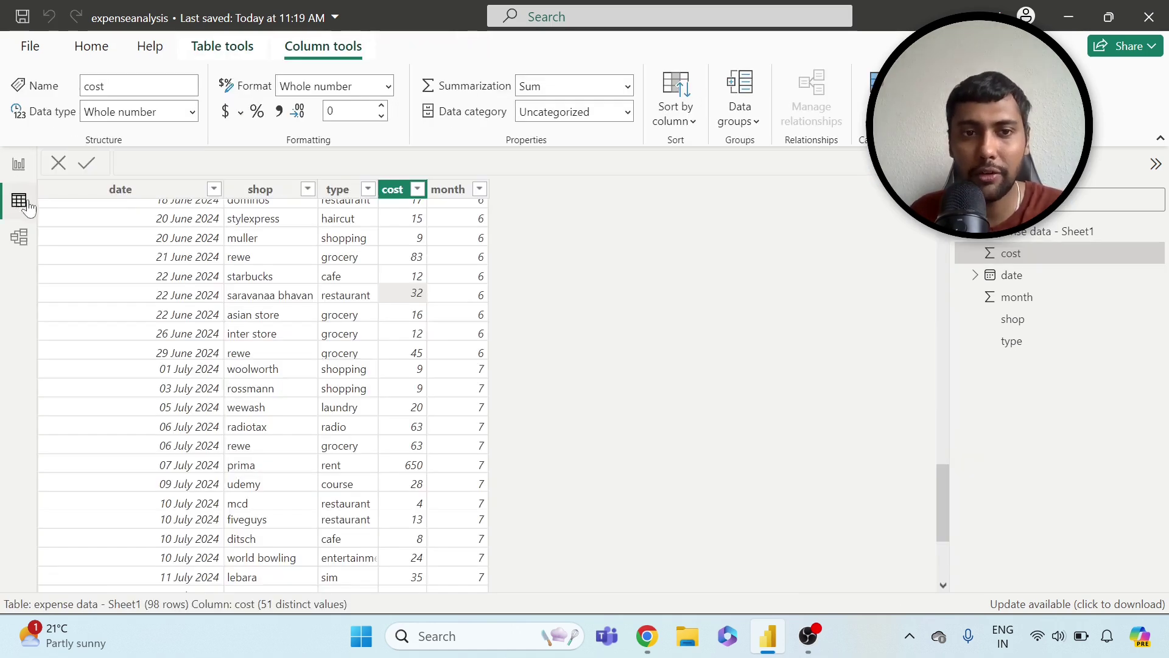
{"action": "scroll", "coordinate": [392, 341], "scroll_direction": "down", "scroll_amount": 4}
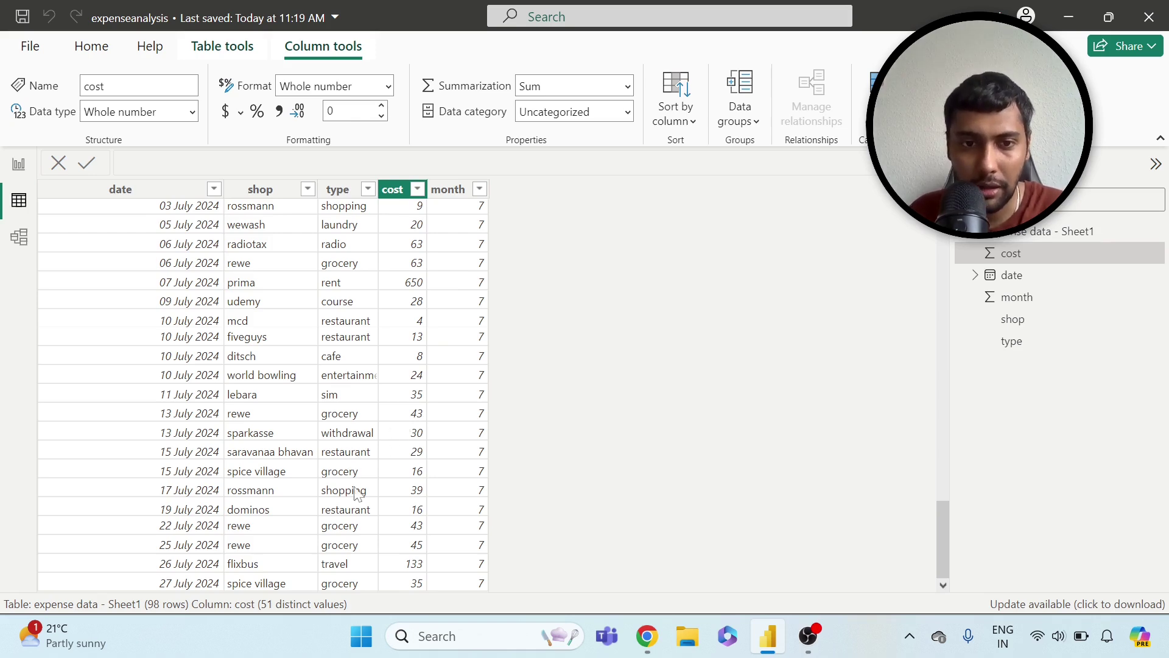
{"action": "scroll", "coordinate": [362, 481], "scroll_direction": "up", "scroll_amount": 5}
{"action": "scroll", "coordinate": [364, 474], "scroll_direction": "up", "scroll_amount": 3}
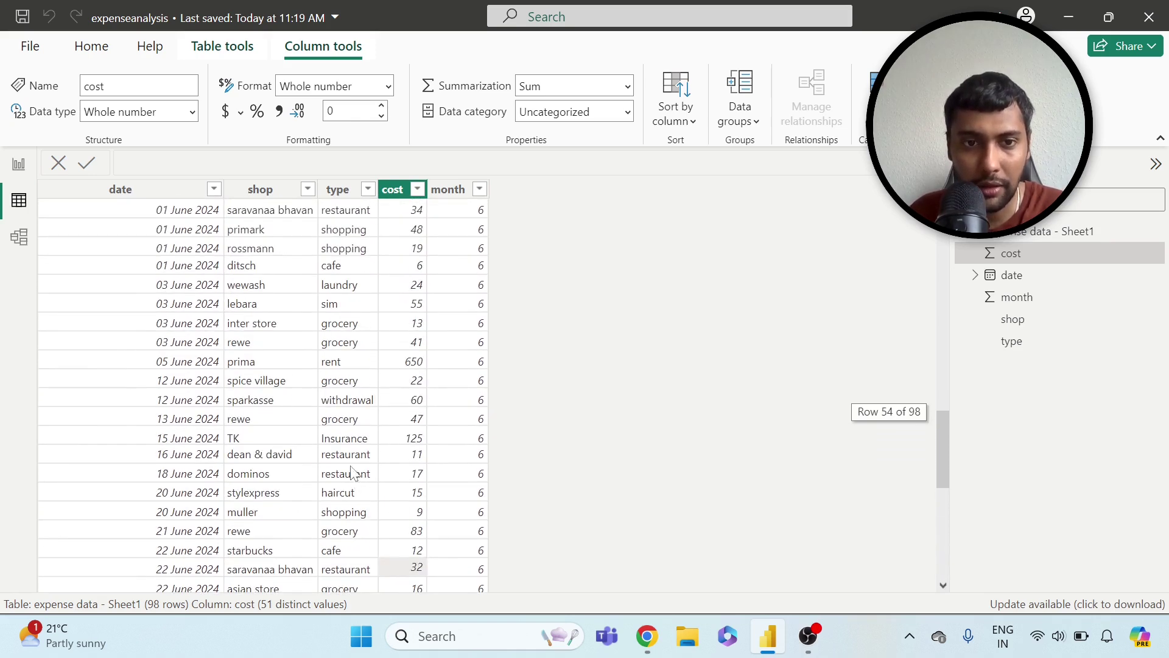
{"action": "scroll", "coordinate": [424, 448], "scroll_direction": "up", "scroll_amount": 6}
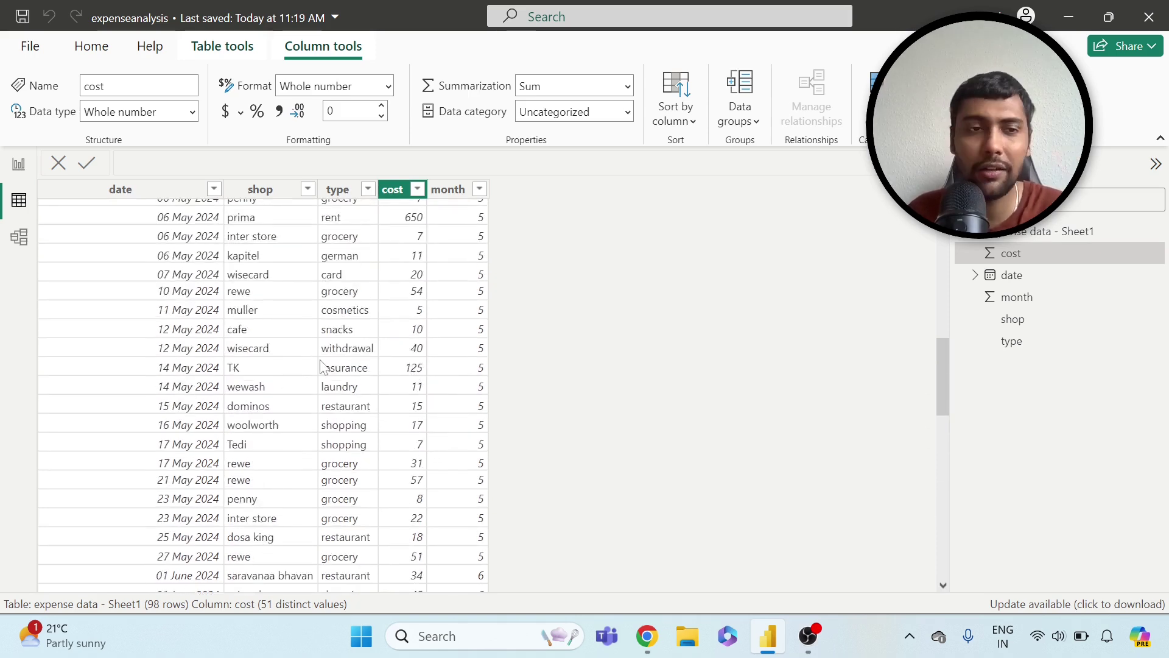
Change the third table's type filter from restaurant to shopping, totalling 201.
{"action": "left_click", "coordinate": [18, 163]}
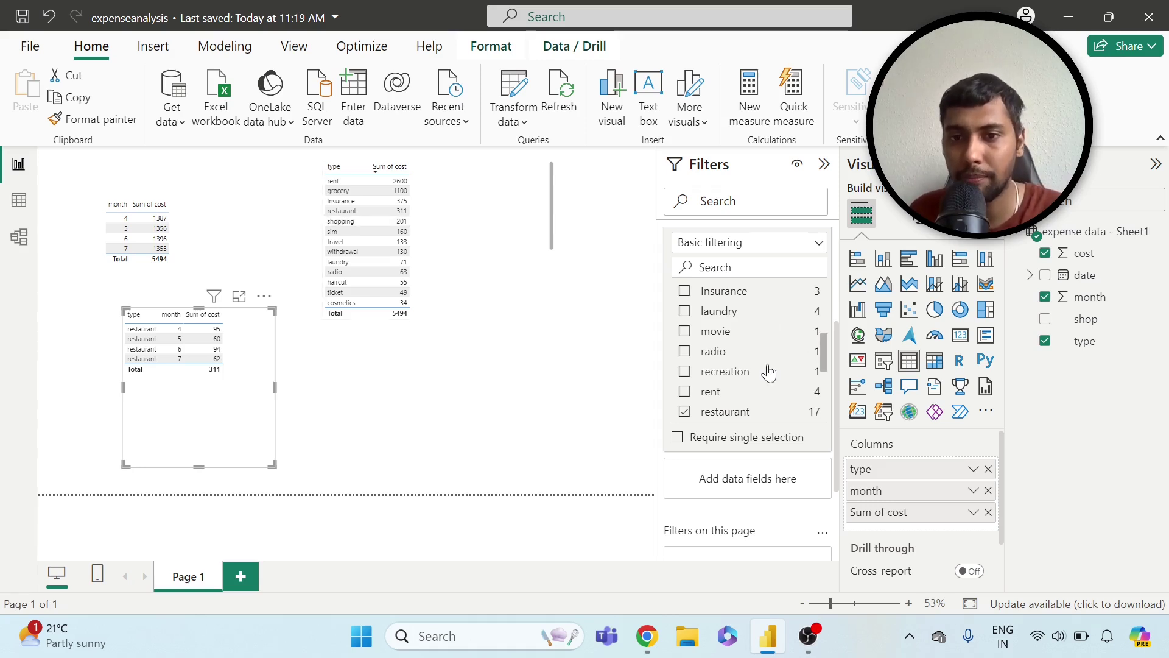
{"action": "left_click", "coordinate": [684, 413]}
{"action": "scroll", "coordinate": [760, 368], "scroll_direction": "down", "scroll_amount": 3}
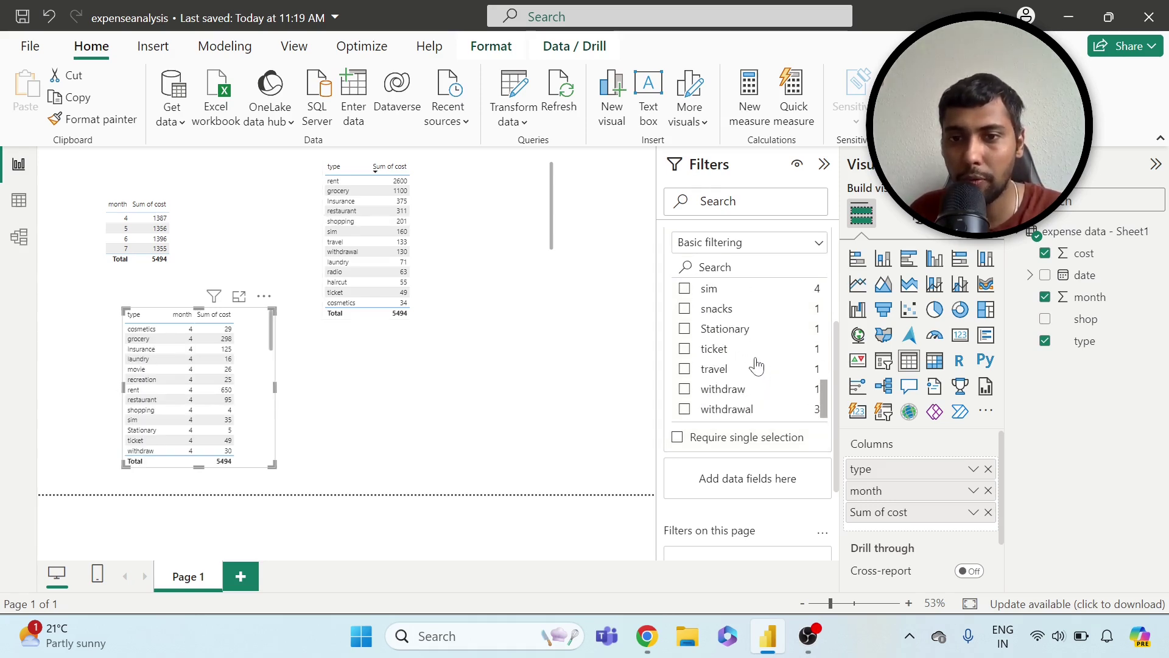
{"action": "scroll", "coordinate": [706, 332], "scroll_direction": "up", "scroll_amount": 2}
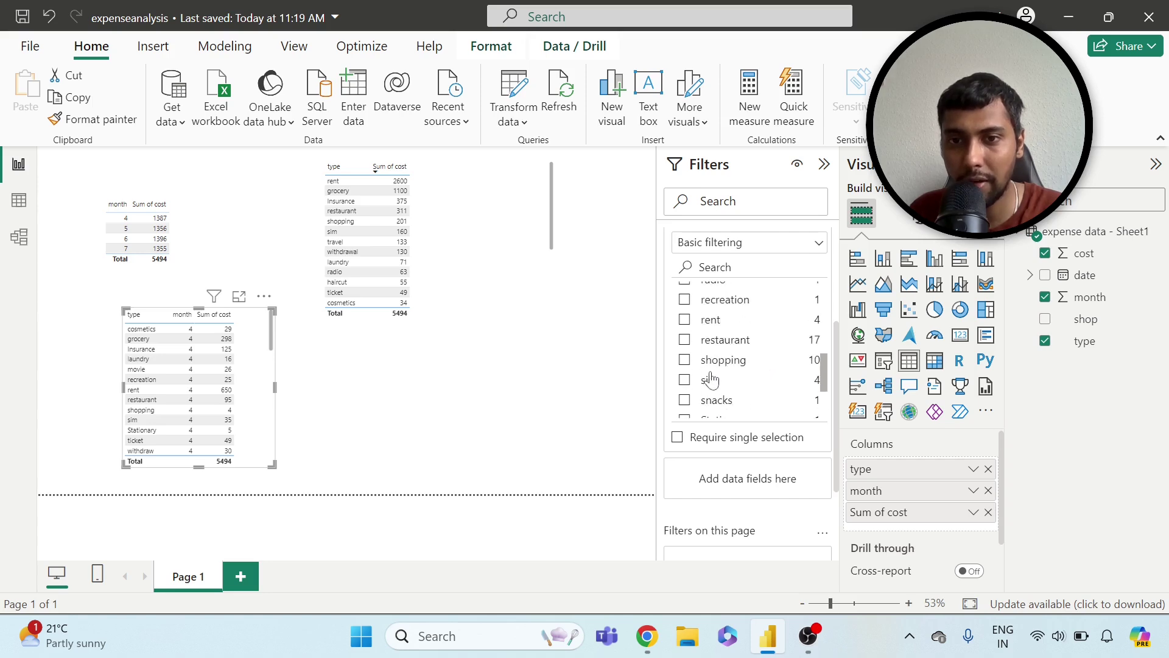
{"action": "left_click", "coordinate": [684, 359]}
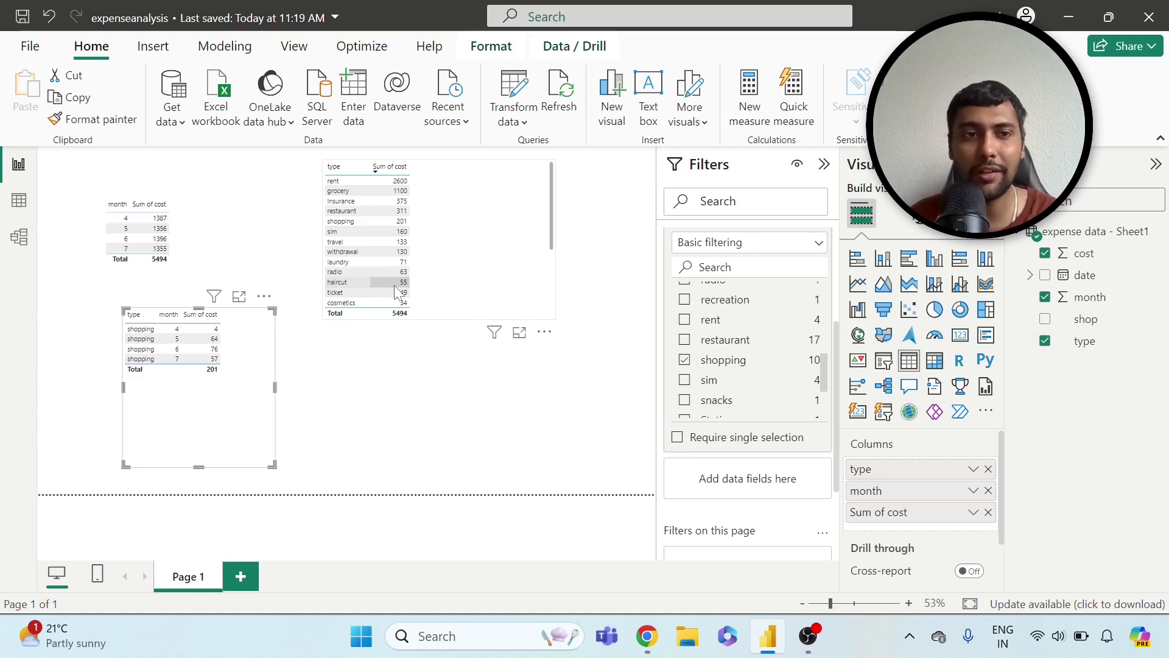
Reopen the expense data rows and scroll back to the April 2024 entries.
{"action": "left_click", "coordinate": [19, 201]}
{"action": "scroll", "coordinate": [454, 356], "scroll_direction": "up", "scroll_amount": 8}
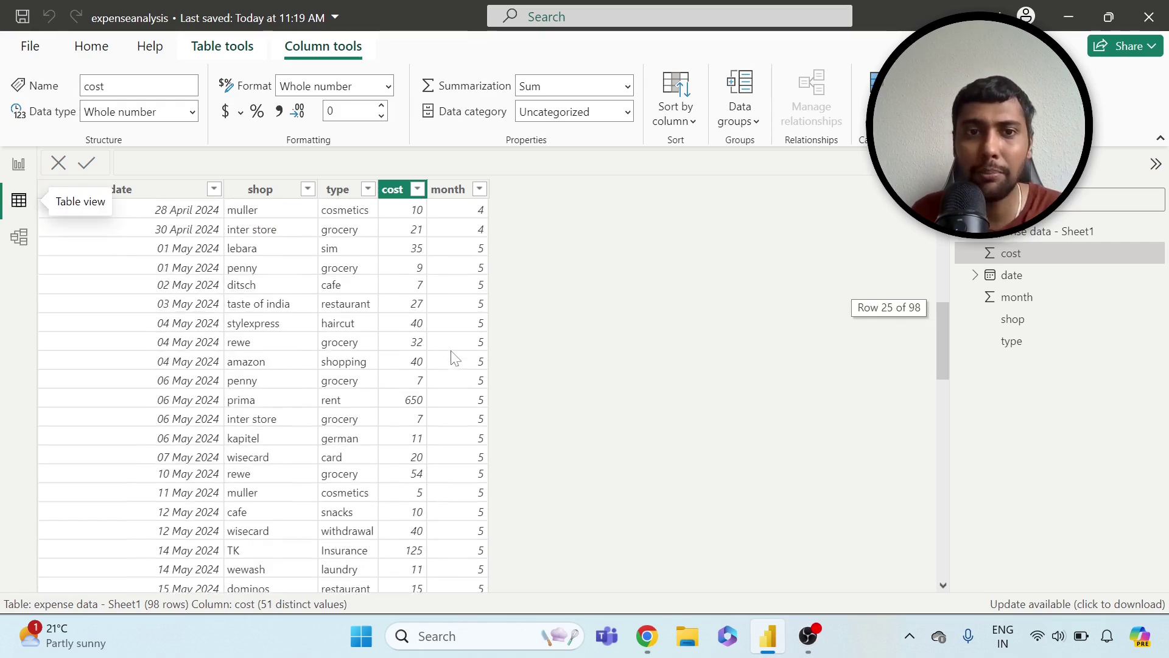
{"action": "scroll", "coordinate": [456, 356], "scroll_direction": "up", "scroll_amount": 4}
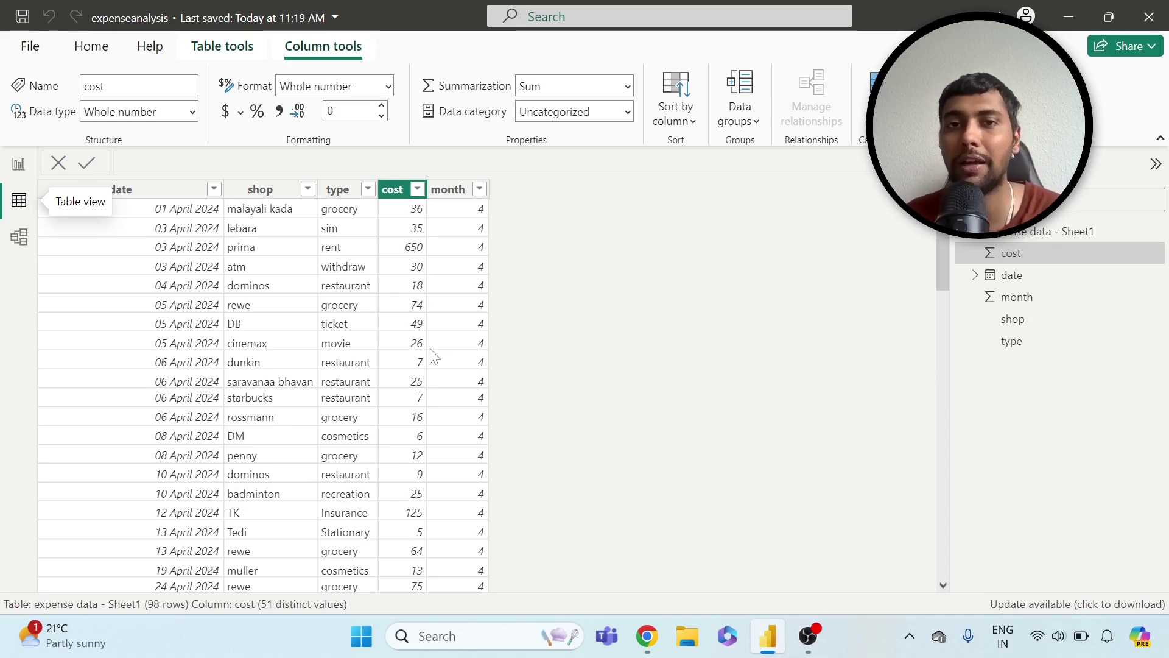
Narrow the shopping table and shift it left on the report page.
{"action": "left_click", "coordinate": [18, 164]}
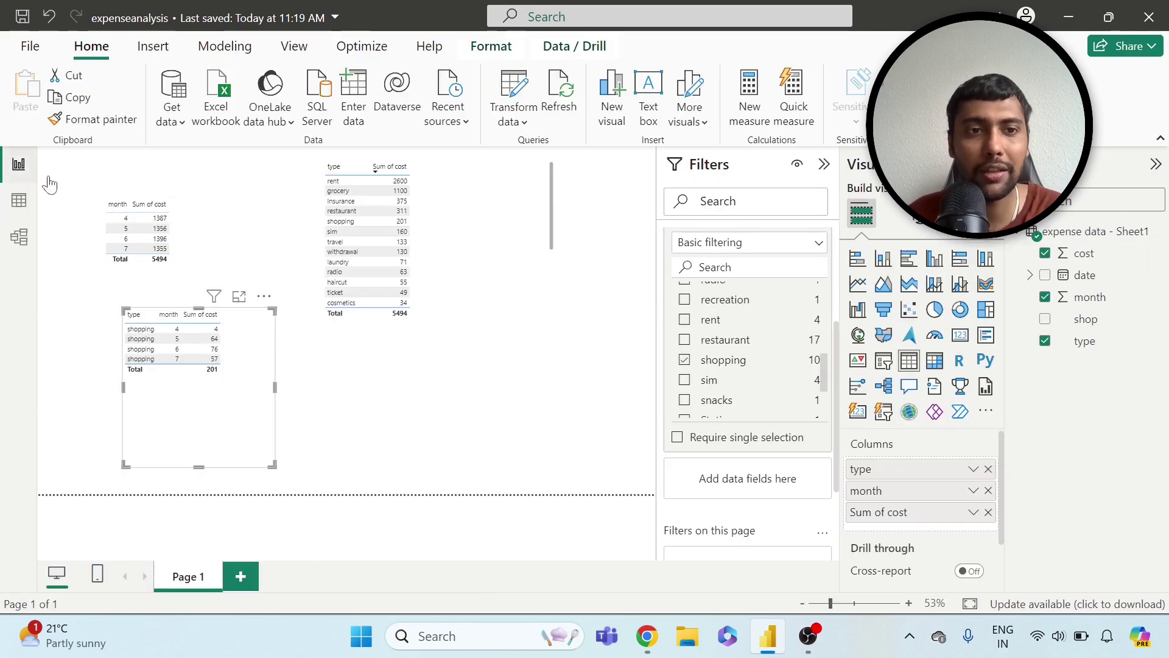
{"action": "left_click_drag", "start_coordinate": [274, 387], "coordinate": [224, 394]}
{"action": "left_click_drag", "start_coordinate": [152, 405], "coordinate": [123, 402]}
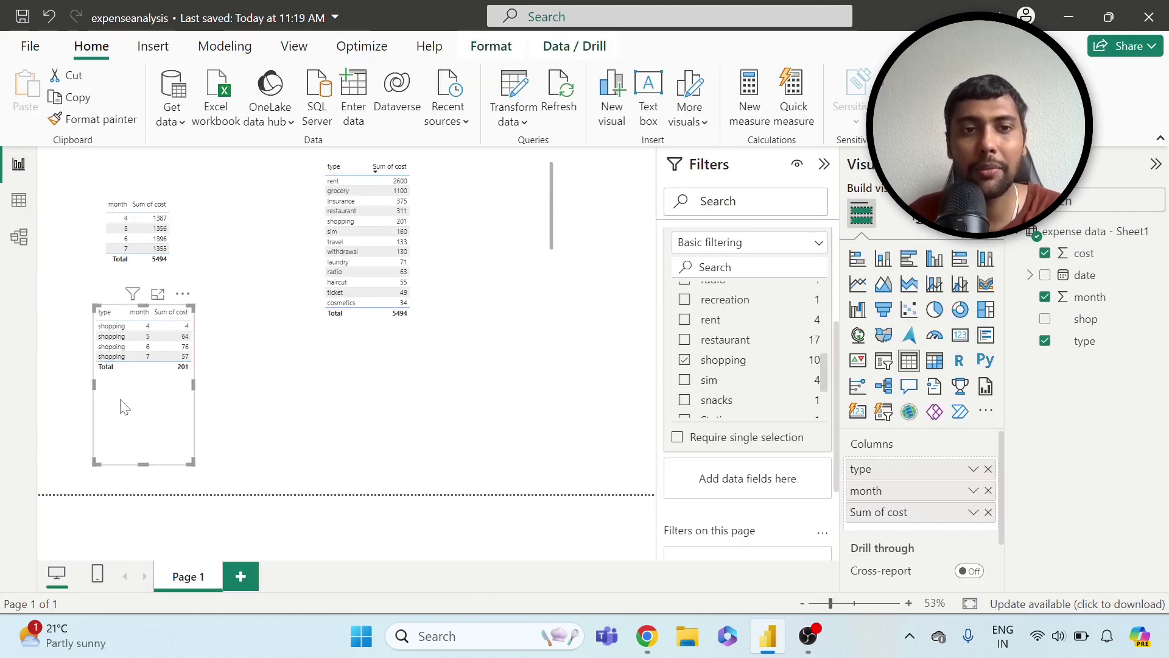
{"action": "left_click", "coordinate": [18, 201]}
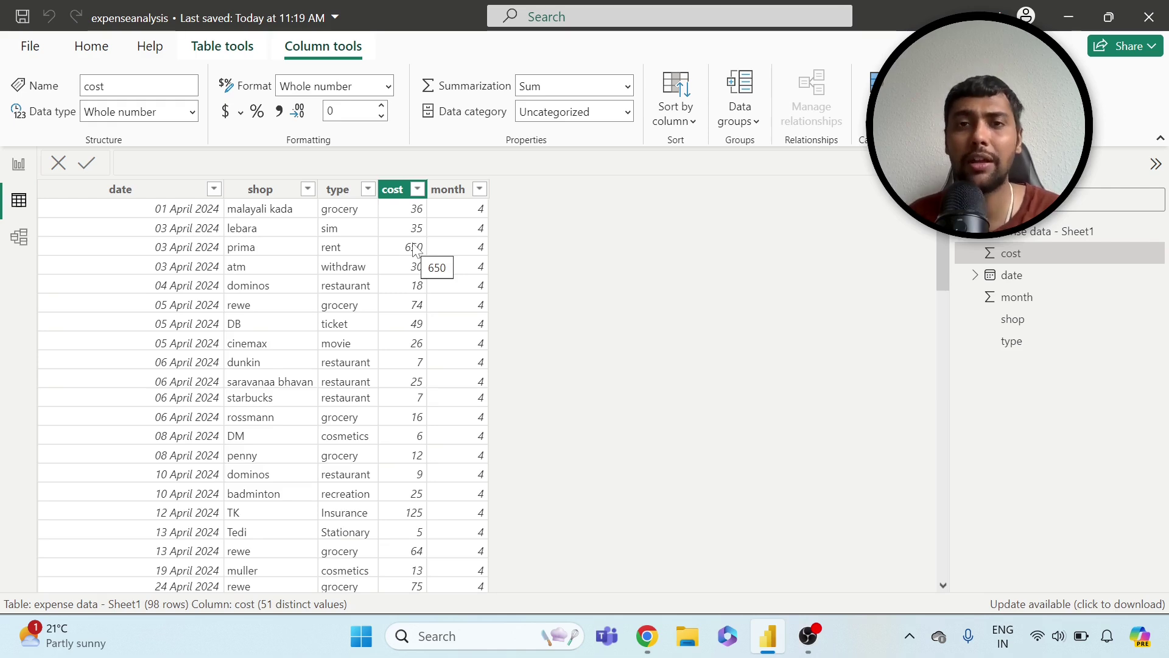
{"action": "left_click", "coordinate": [19, 164]}
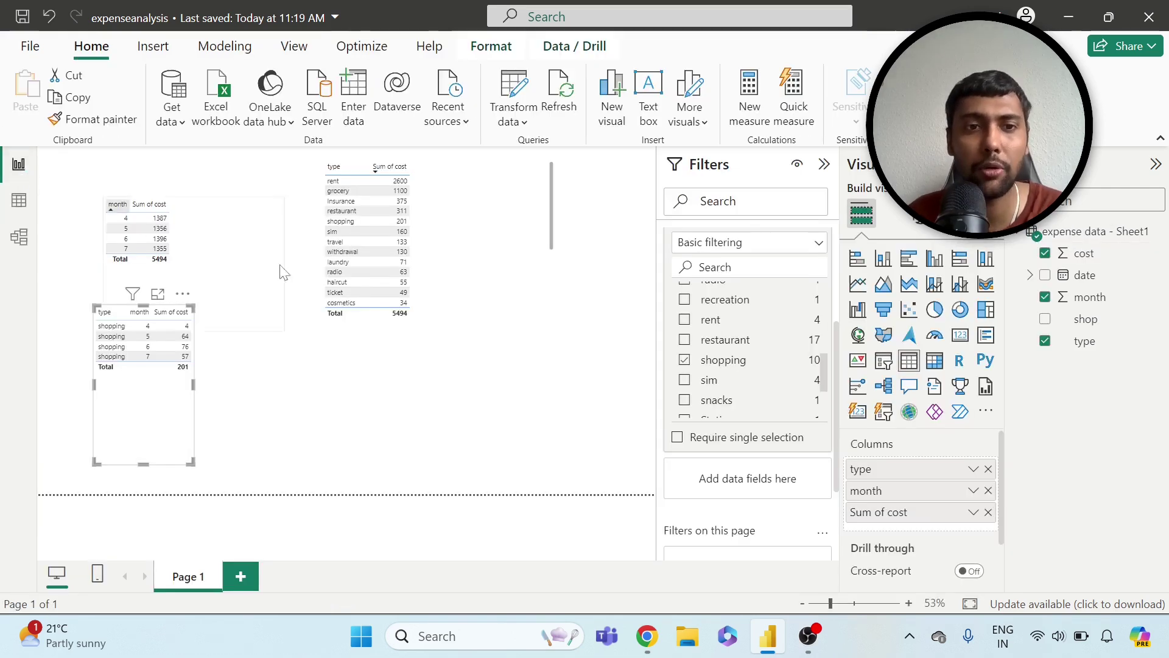
Add a new empty Table visual and move it into place on the page.
{"action": "left_click", "coordinate": [347, 386]}
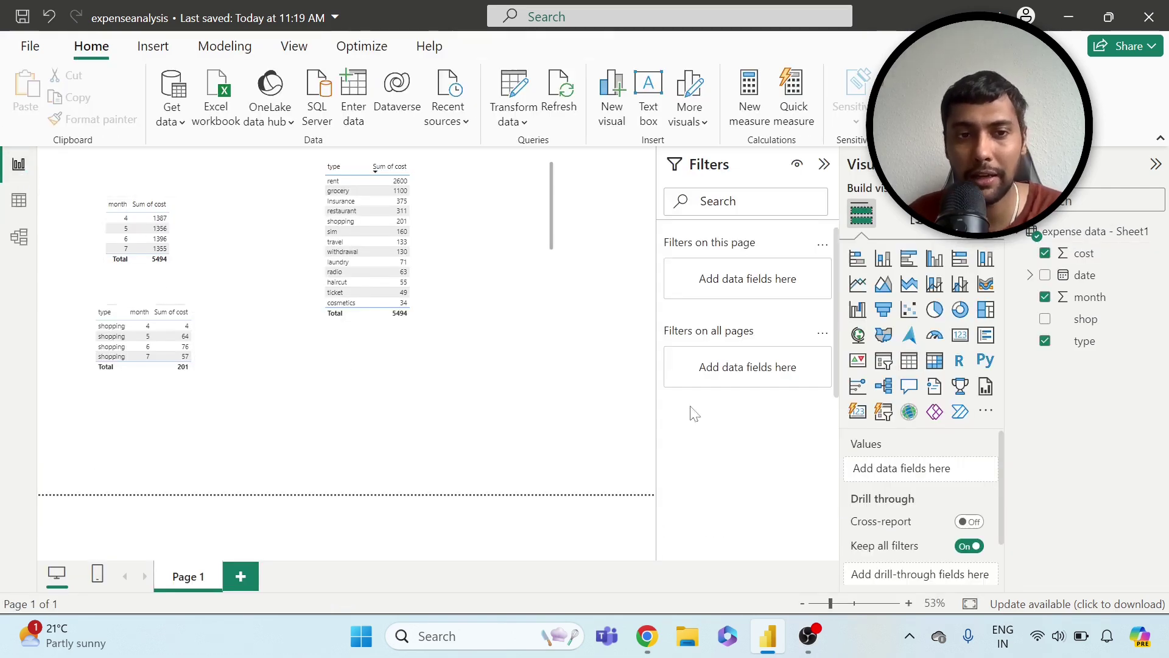
{"action": "left_click", "coordinate": [908, 360]}
{"action": "left_click_drag", "start_coordinate": [616, 263], "coordinate": [502, 390]}
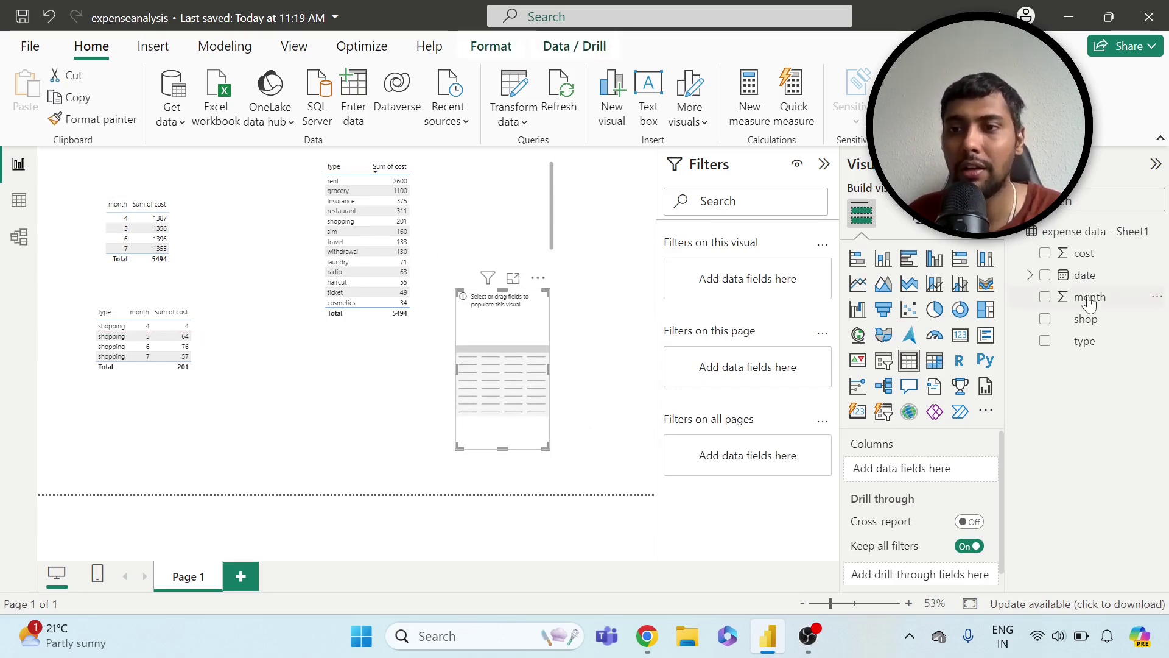
Fill the table with plain date (not Date Hierarchy) and Sum of cost, then widen it.
{"action": "left_click_drag", "start_coordinate": [1084, 277], "coordinate": [998, 472]}
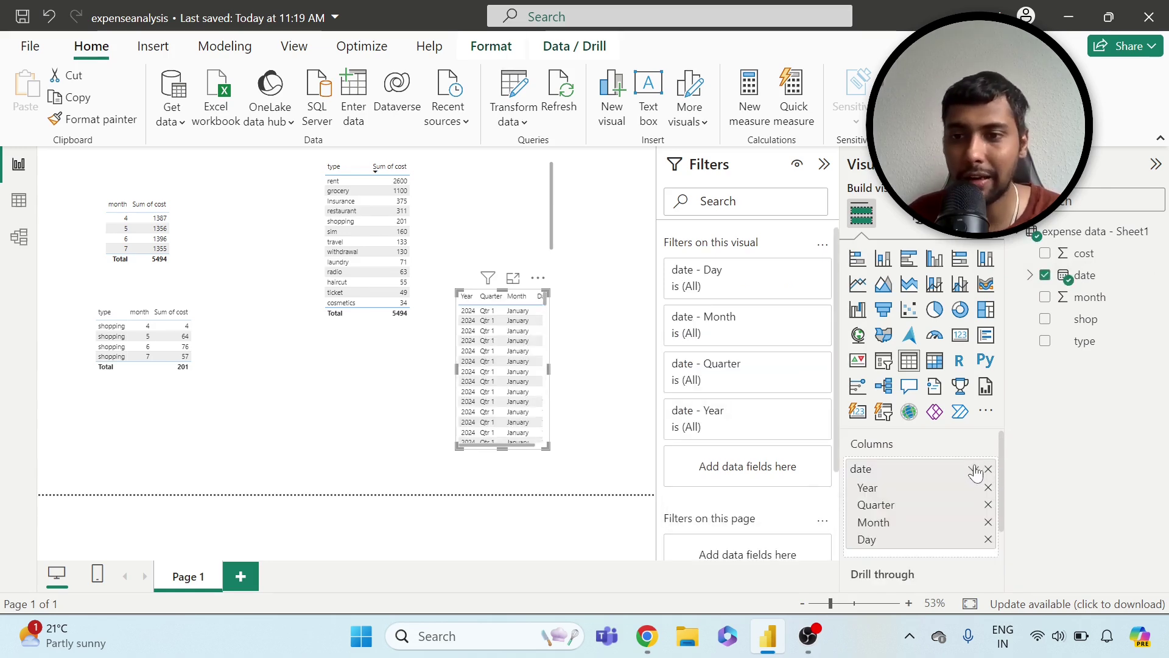
{"action": "left_click", "coordinate": [973, 468]}
{"action": "left_click", "coordinate": [1023, 538]}
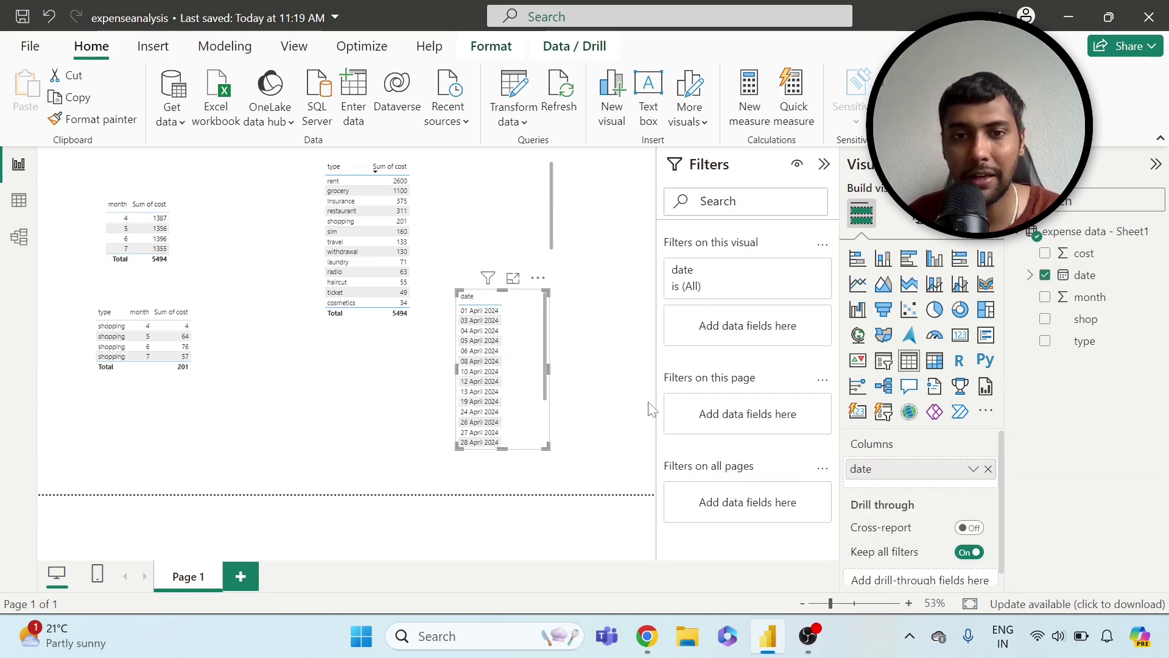
{"action": "left_click_drag", "start_coordinate": [1092, 253], "coordinate": [913, 490]}
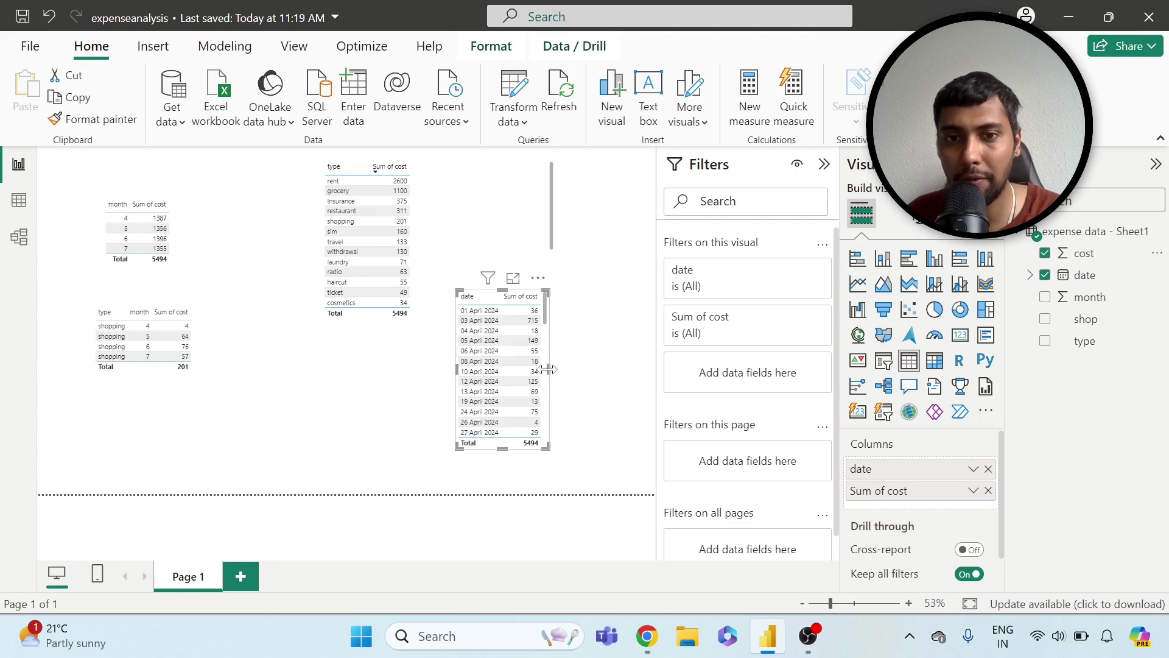
{"action": "left_click_drag", "start_coordinate": [547, 369], "coordinate": [615, 372]}
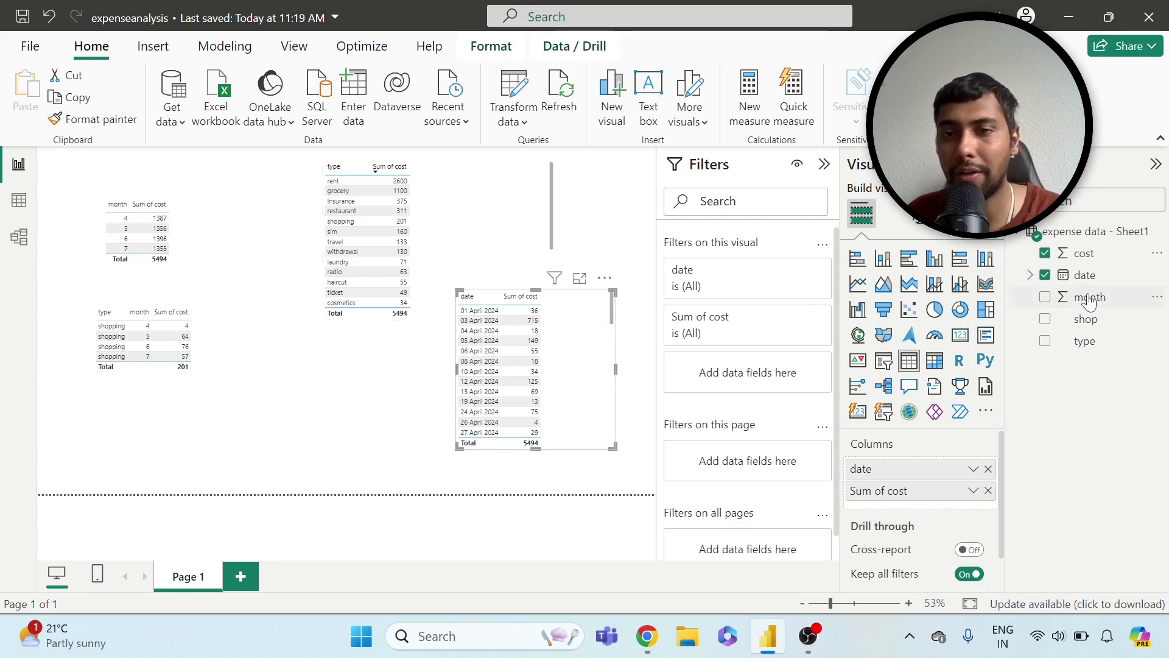
Create measure previousdaycost = CALCULATE(SUM of cost, PREVIOUSDAY of the date column).
{"action": "left_click", "coordinate": [744, 119]}
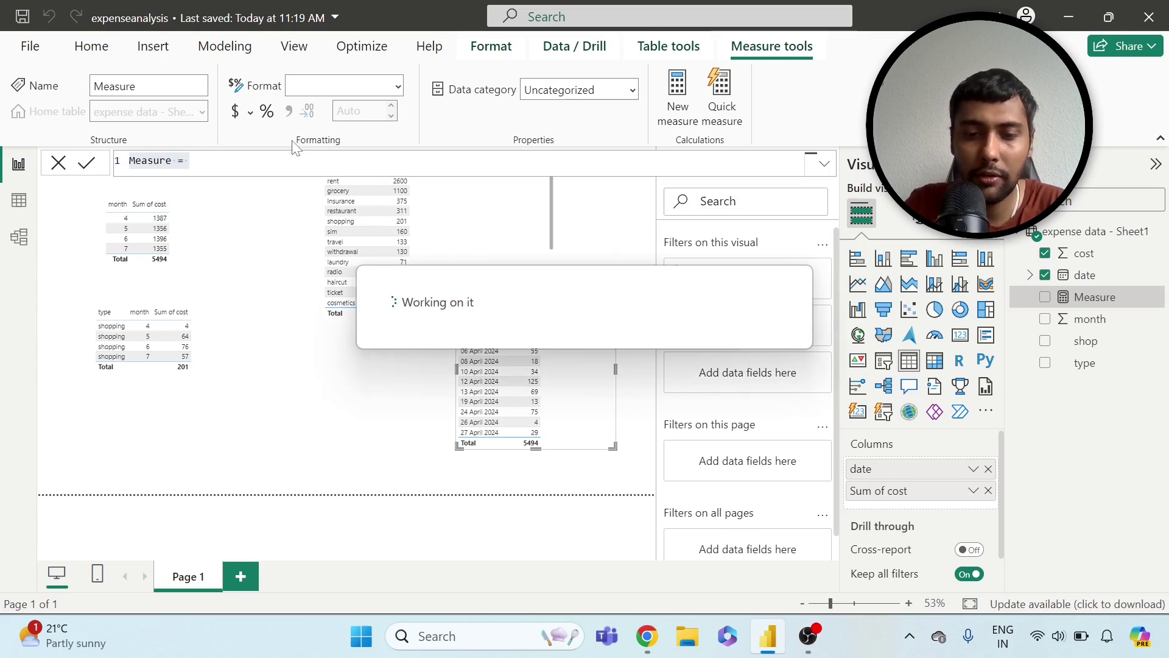
{"action": "type", "text": "previousday"}
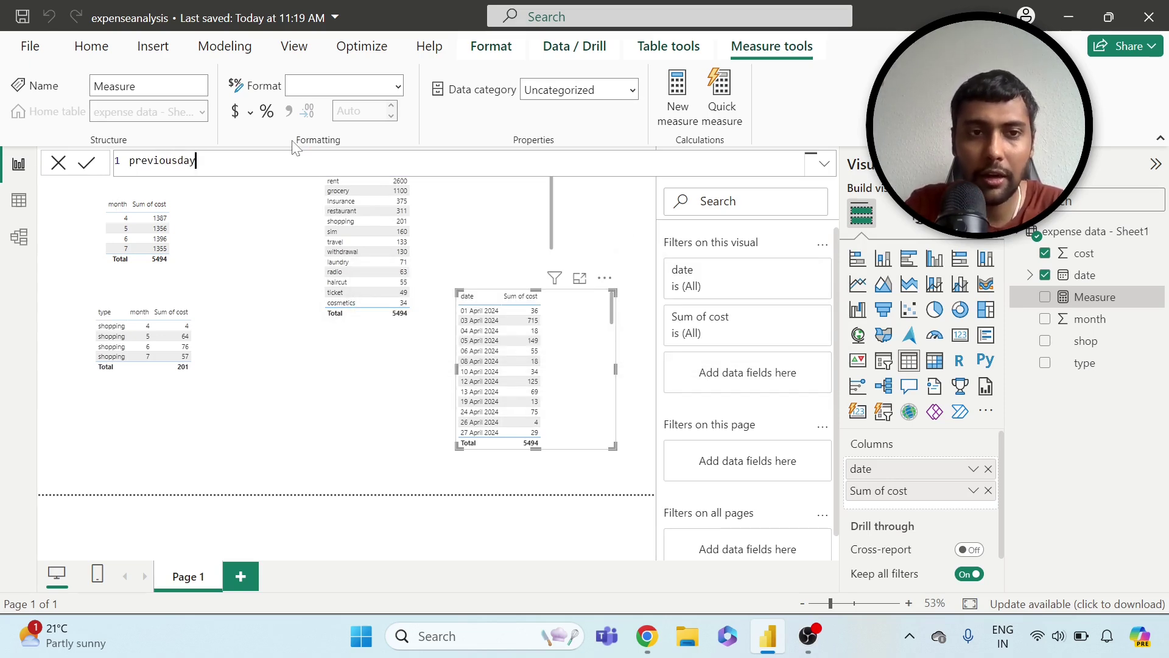
{"action": "type", "text": "cost ="}
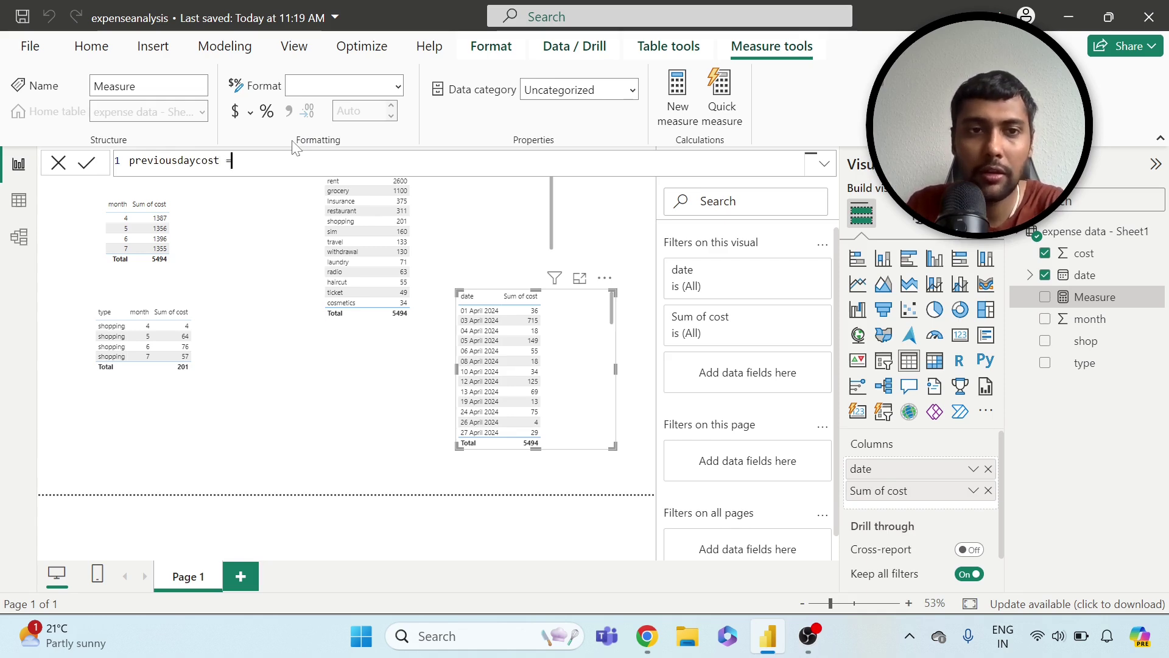
{"action": "type", "text": " calcula"}
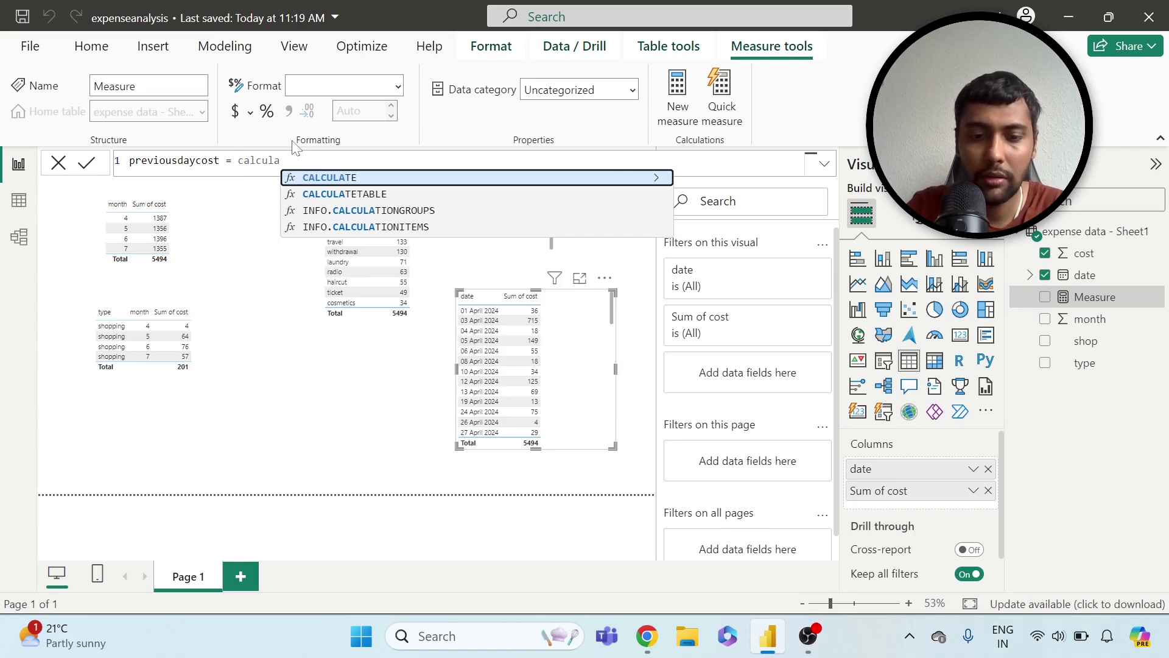
{"action": "type", "text": "te("}
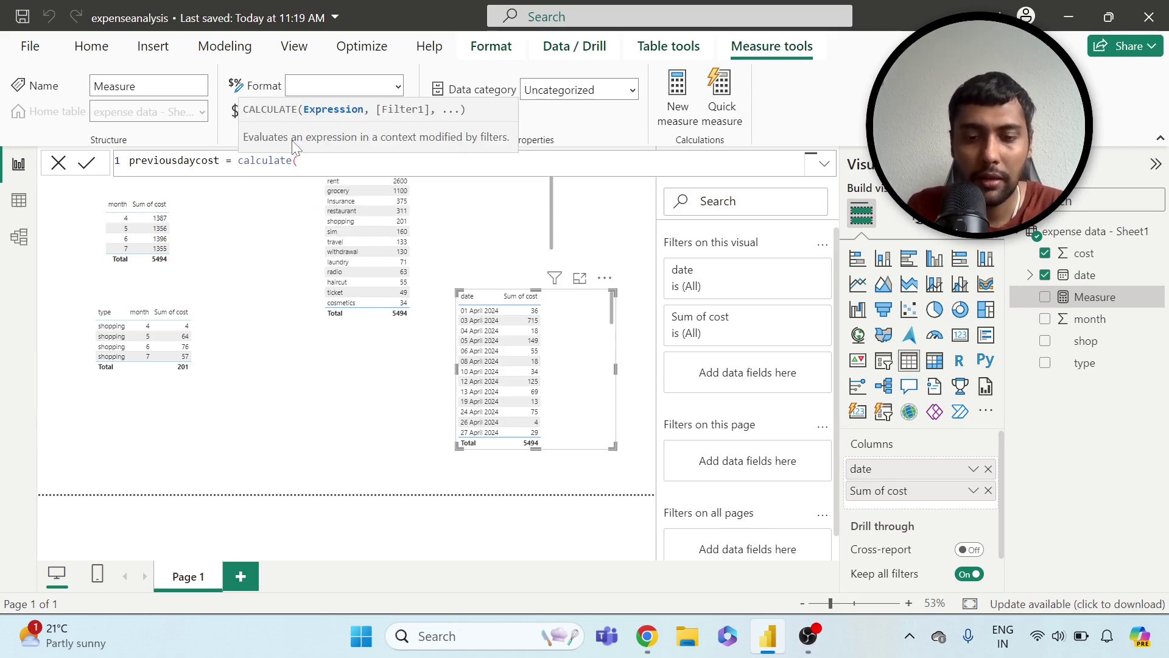
{"action": "type", "text": "sum("}
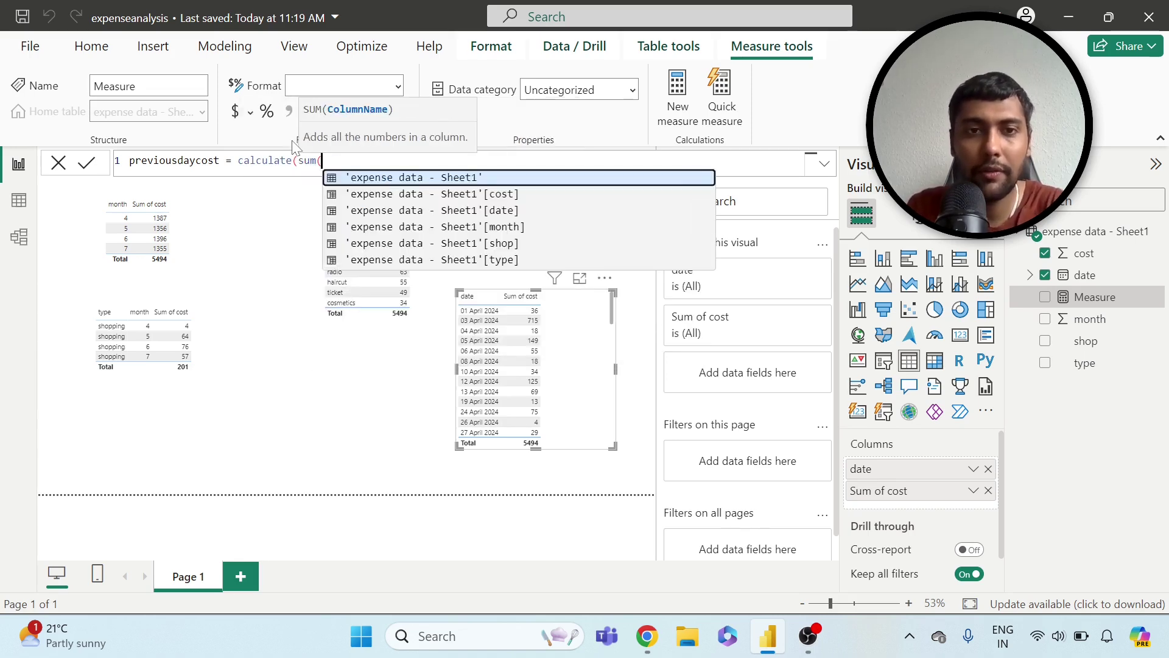
{"action": "left_click", "coordinate": [529, 194]}
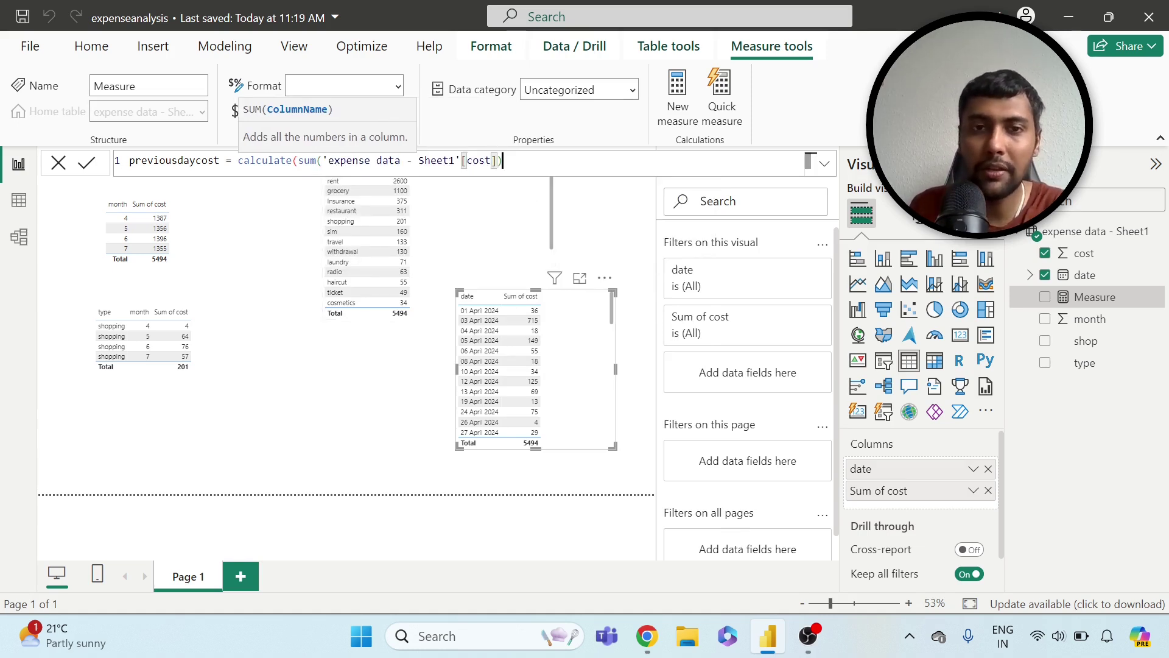
{"action": "type", "text": "),"}
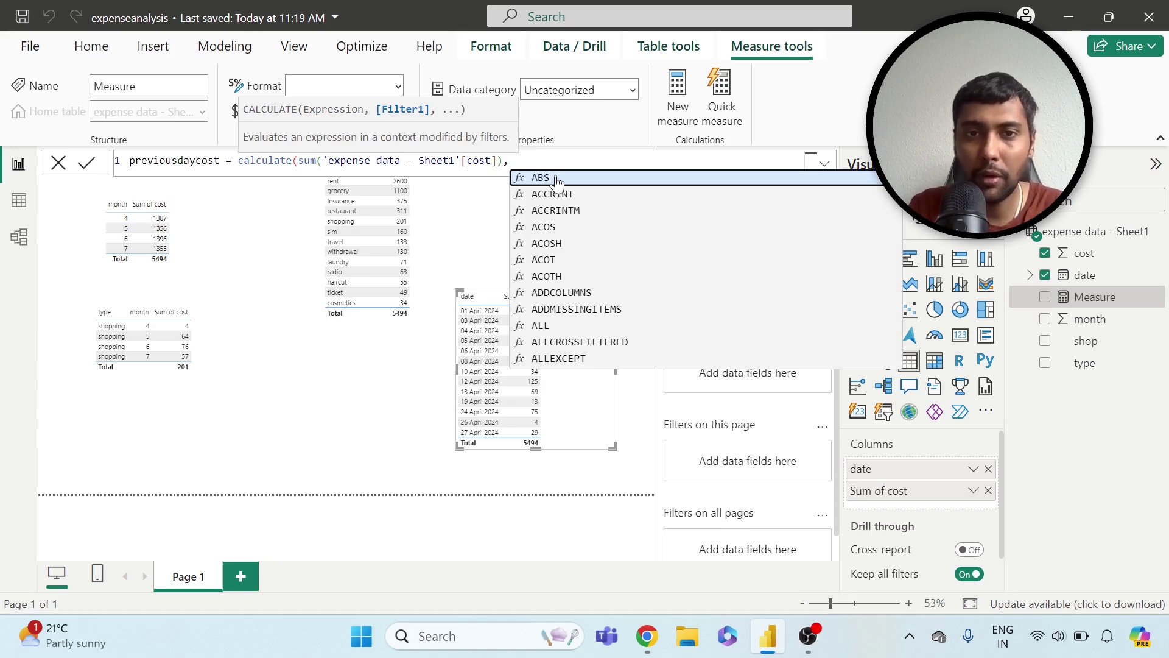
{"action": "type", "text": "previousd"}
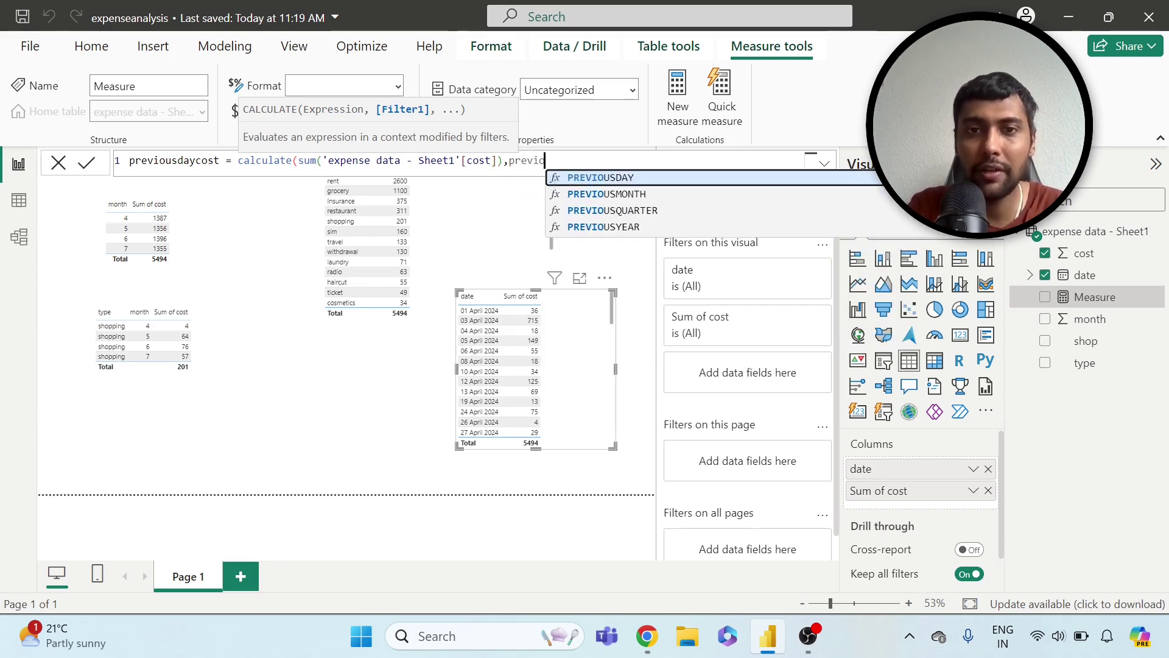
{"action": "type", "text": "ay"}
{"action": "type", "text": "('"}
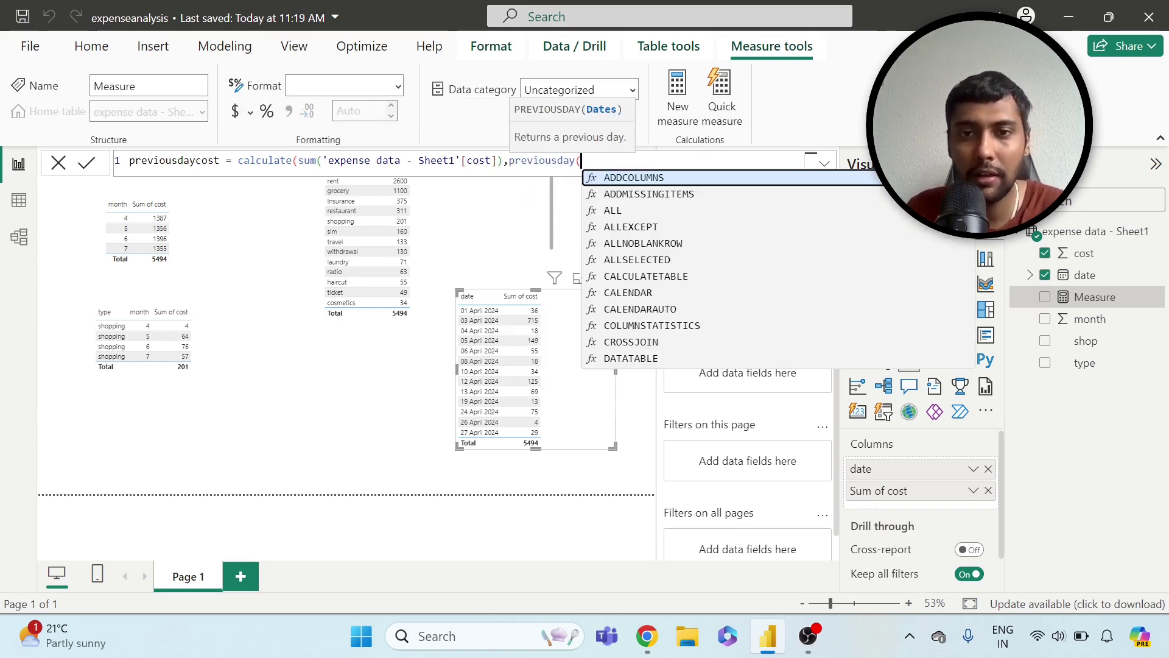
{"action": "type", "text": "e"}
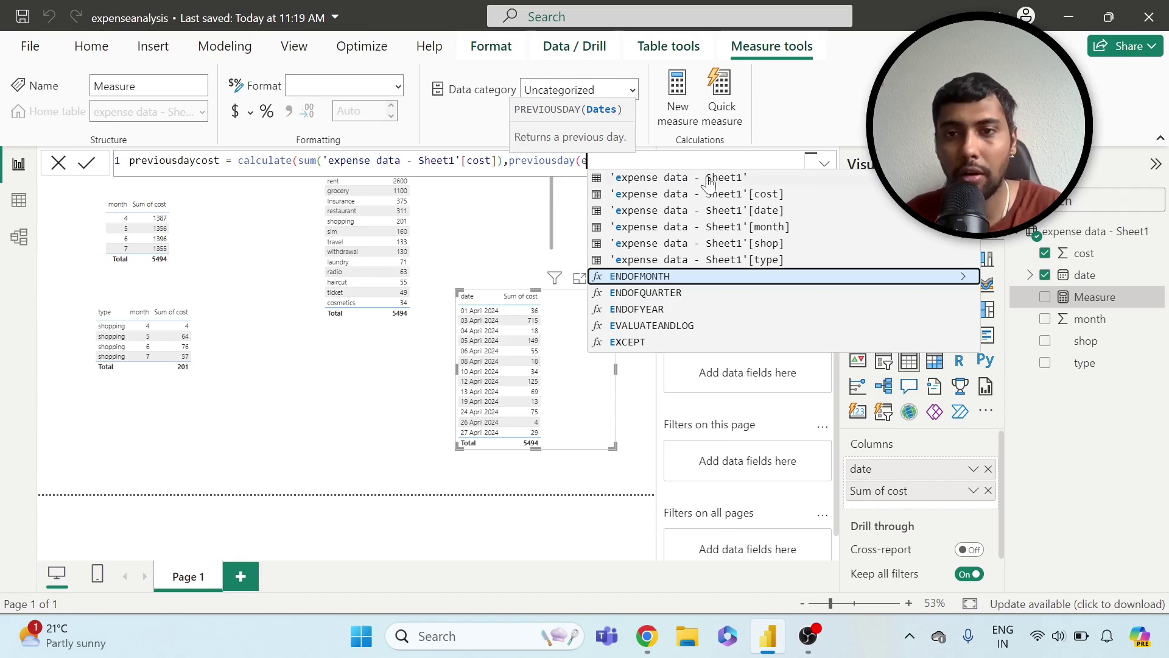
{"action": "left_click", "coordinate": [721, 210]}
{"action": "type", "text": "))"}
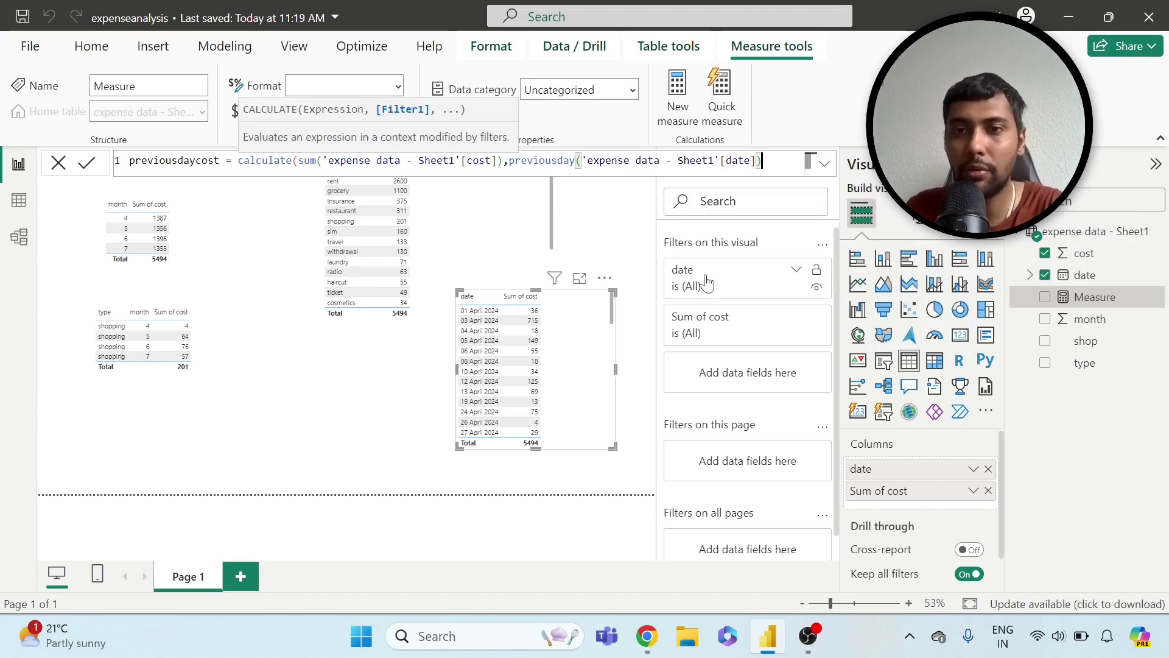
{"action": "left_click", "coordinate": [376, 410]}
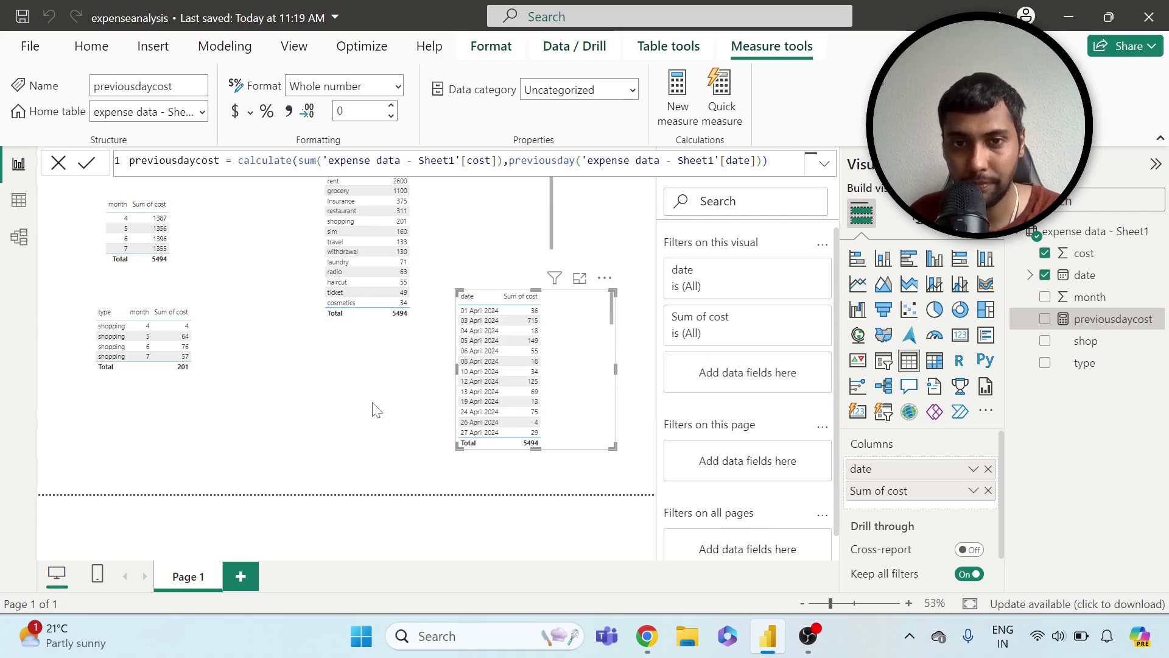
Add previousdaycost to the date table, check Table view, and return to Report view.
{"action": "left_click_drag", "start_coordinate": [1090, 319], "coordinate": [937, 509]}
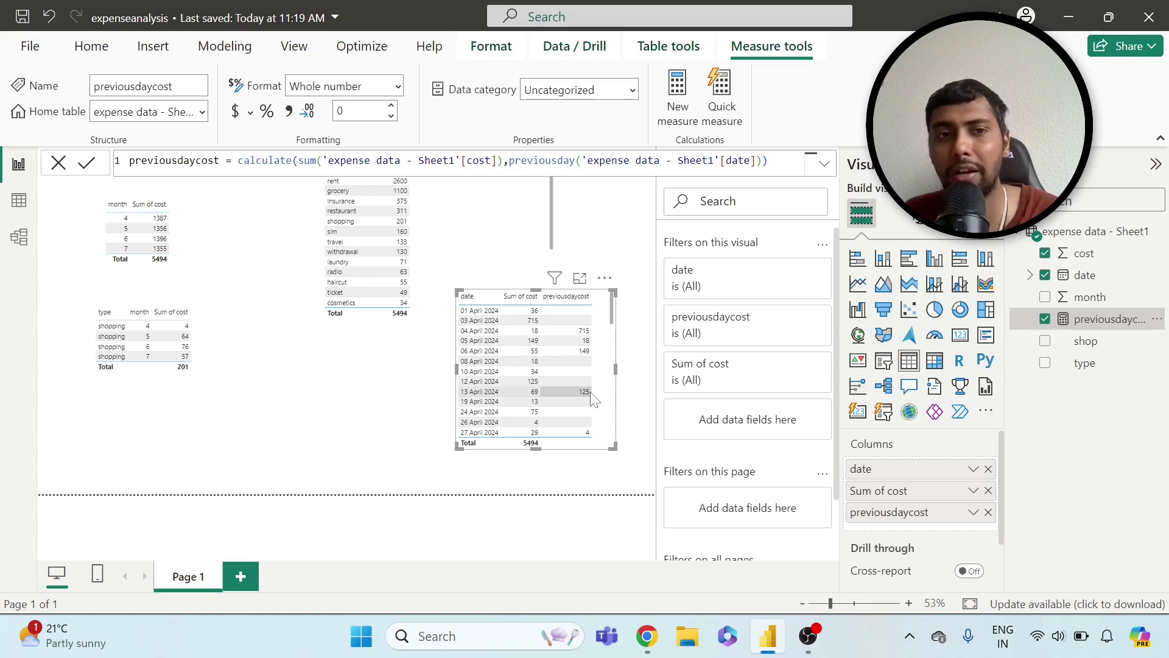
{"action": "left_click", "coordinate": [19, 200]}
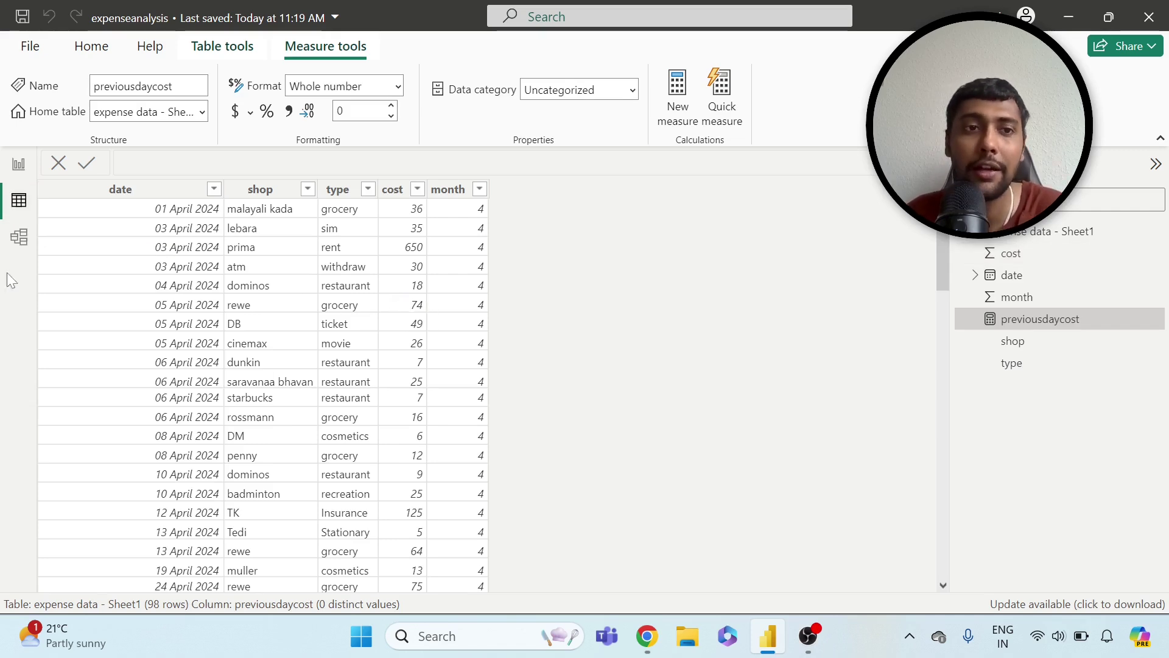
{"action": "left_click", "coordinate": [19, 164]}
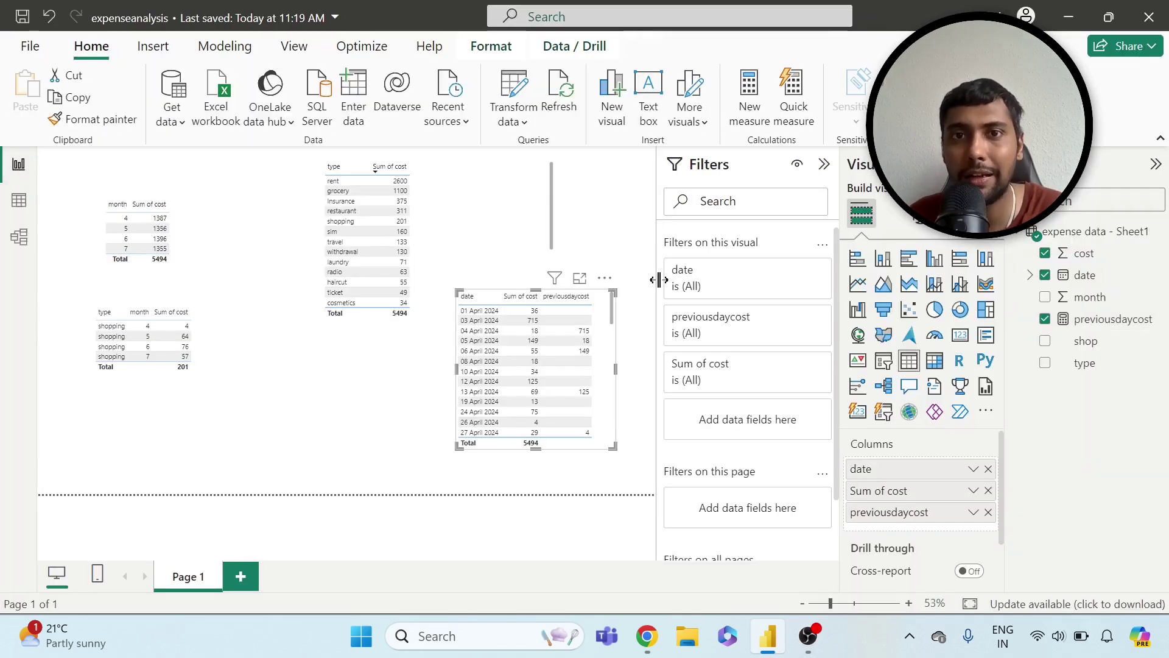